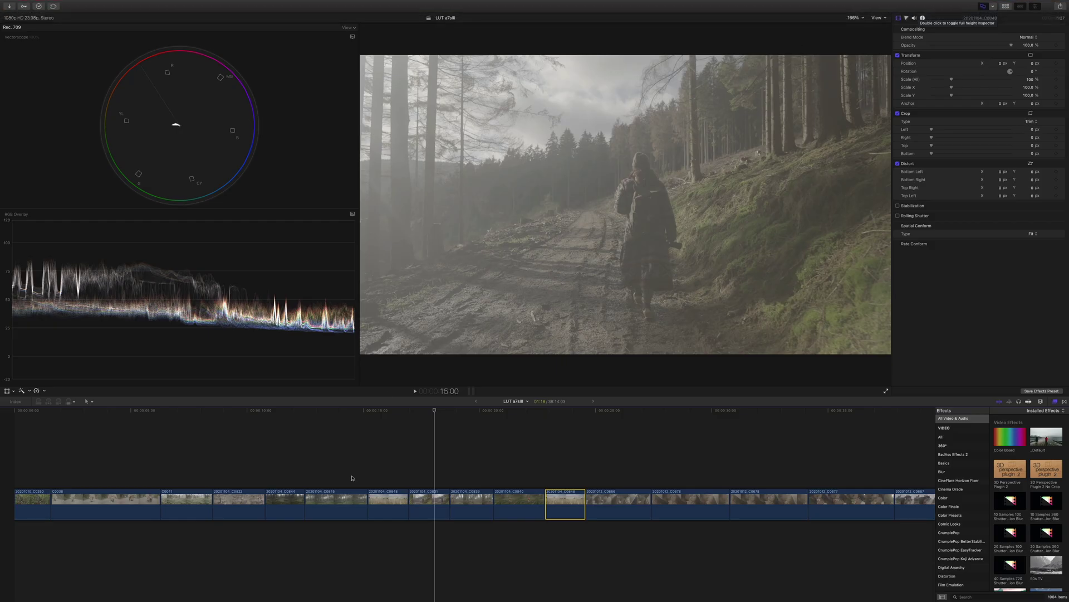
# Select the timeline clip 20201104_C0839 and open its color correction controls.
pyautogui.hscroll(5, 485, 453)
pyautogui.hscroll(-5, 484, 453)
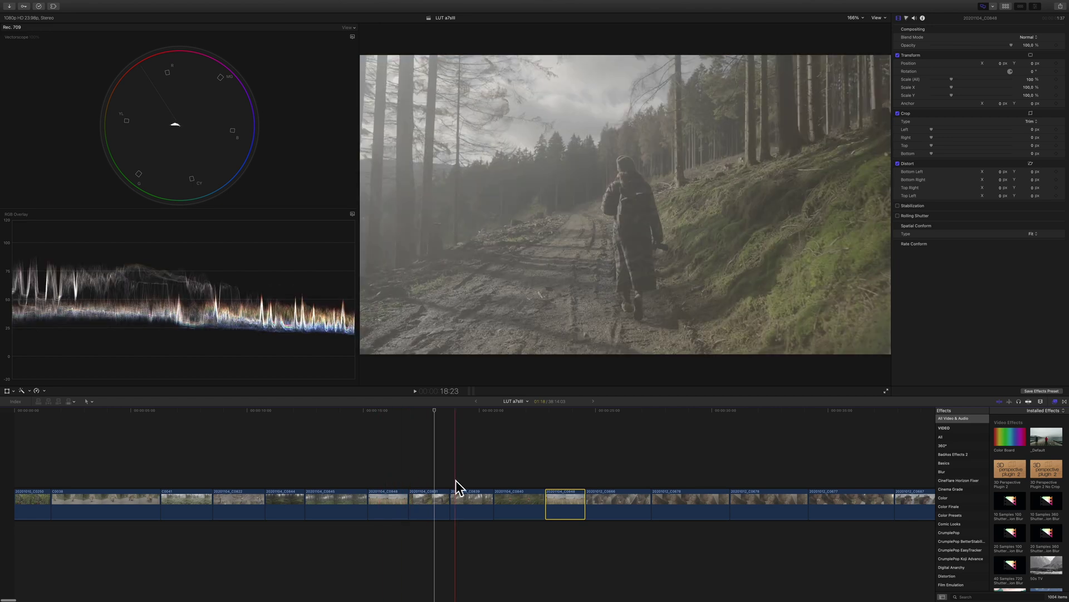
pyautogui.click(466, 498)
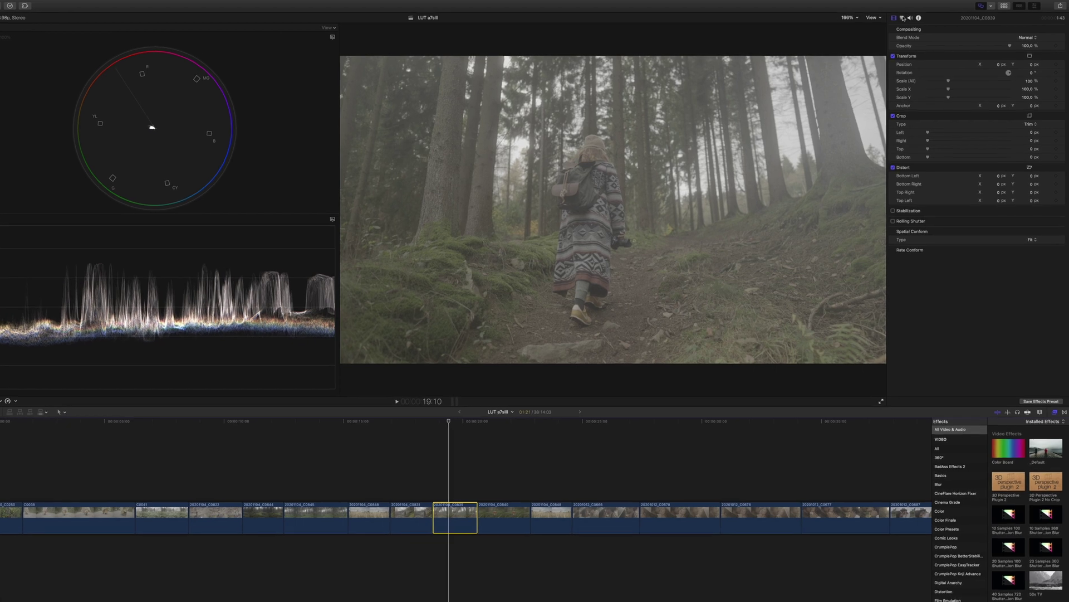
pyautogui.click(891, 18)
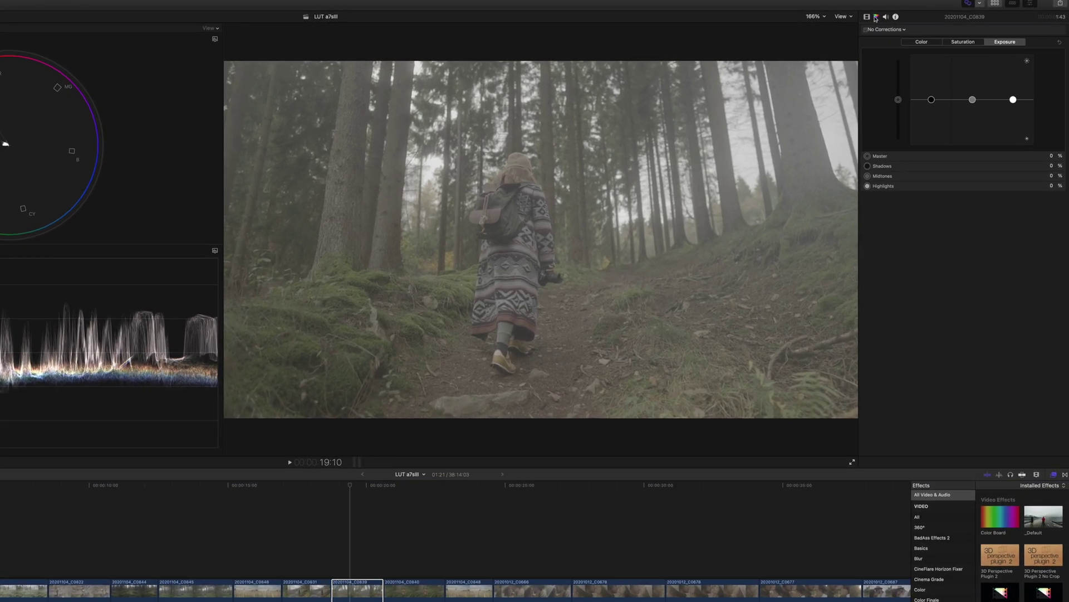
pyautogui.click(882, 30)
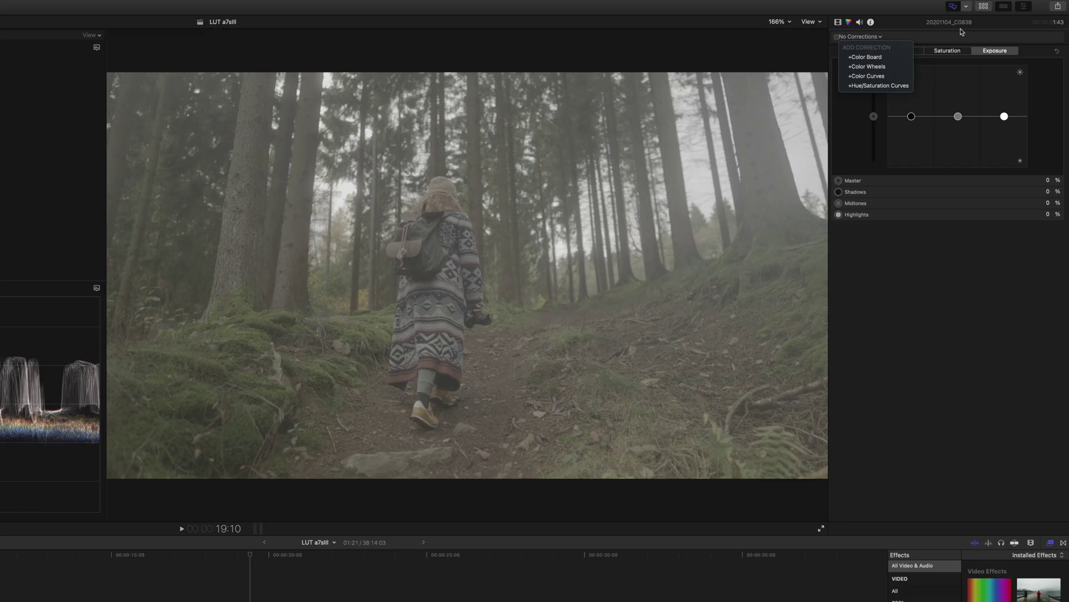
pyautogui.click(953, 37)
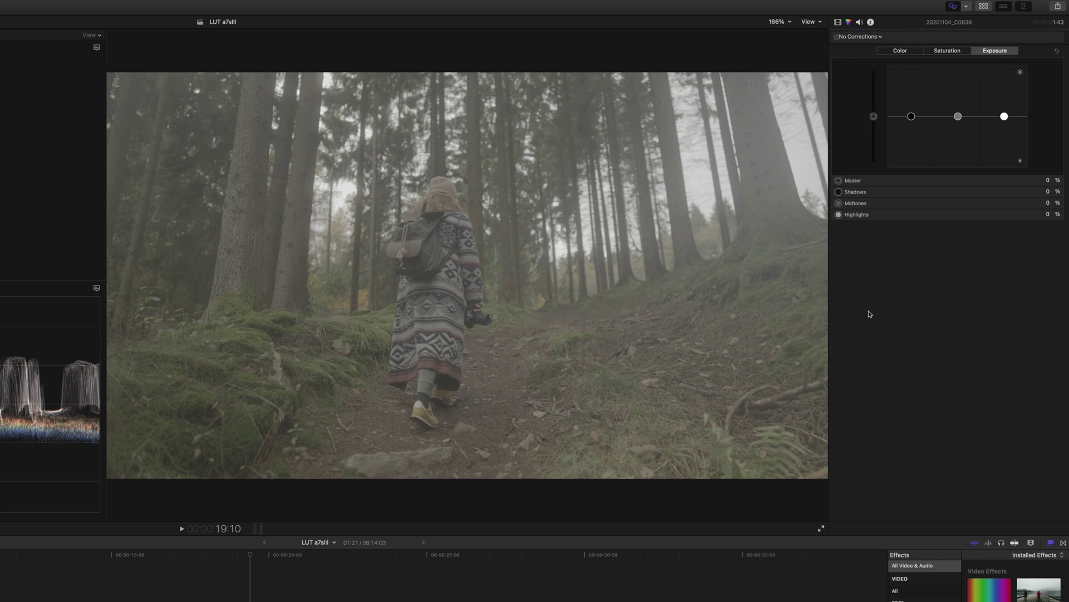
# Correct the clip with a Color Board: exposure shadows -37%, midtones -9%, highlights 25%, and master saturation 41%.
pyautogui.click(898, 50)
pyautogui.click(947, 51)
pyautogui.click(997, 52)
pyautogui.moveTo(911, 116); pyautogui.dragTo(1004, 103)
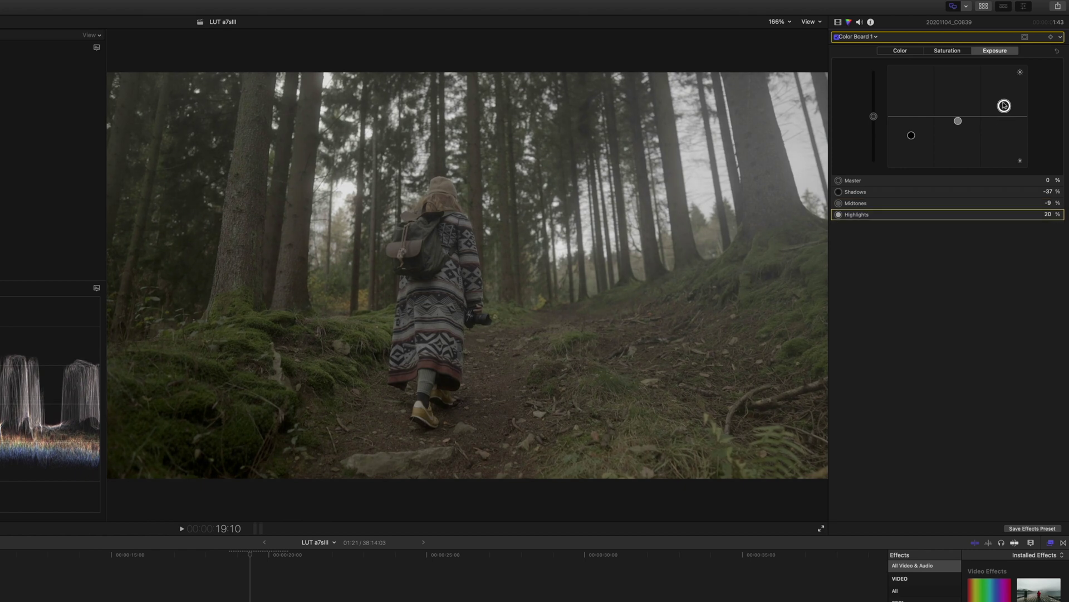
pyautogui.click(958, 120)
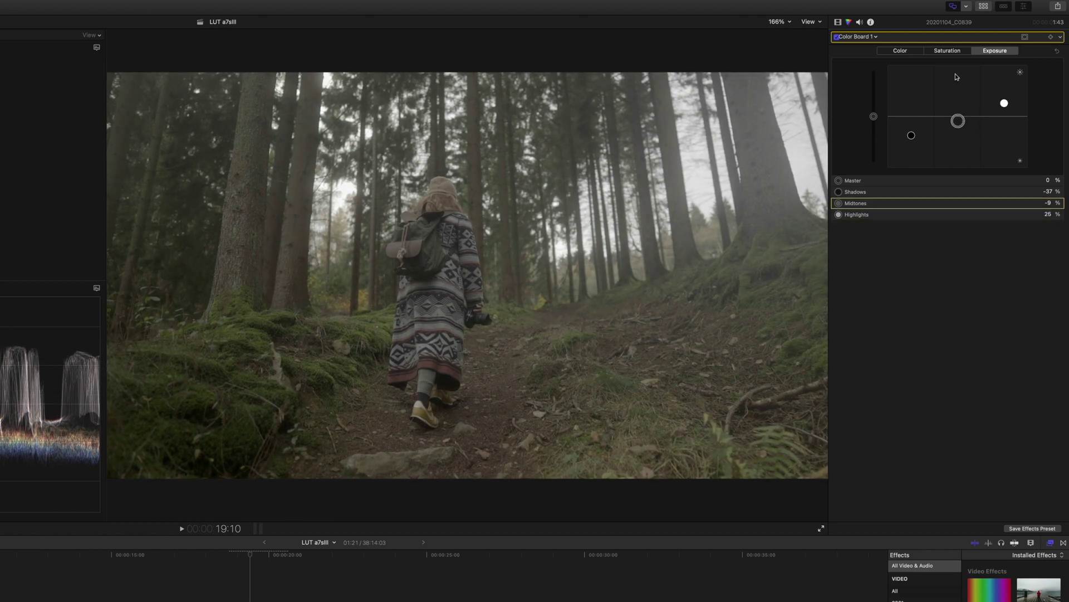
pyautogui.click(946, 50)
pyautogui.moveTo(871, 118); pyautogui.dragTo(874, 96)
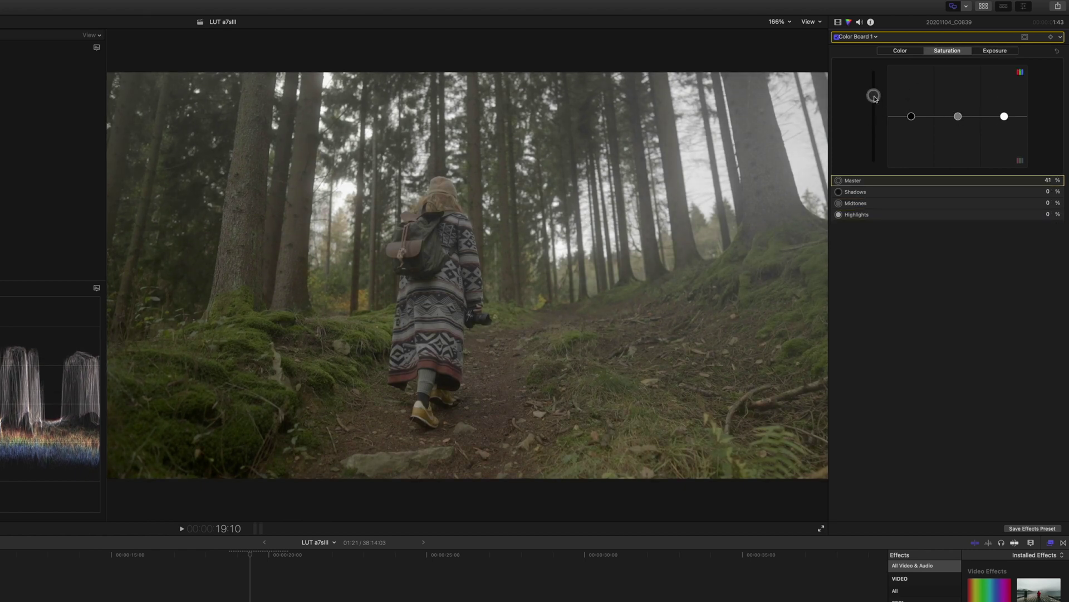
# Add a Color Wheels correction to the clip and set its temperature to about 5596.
pyautogui.click(855, 37)
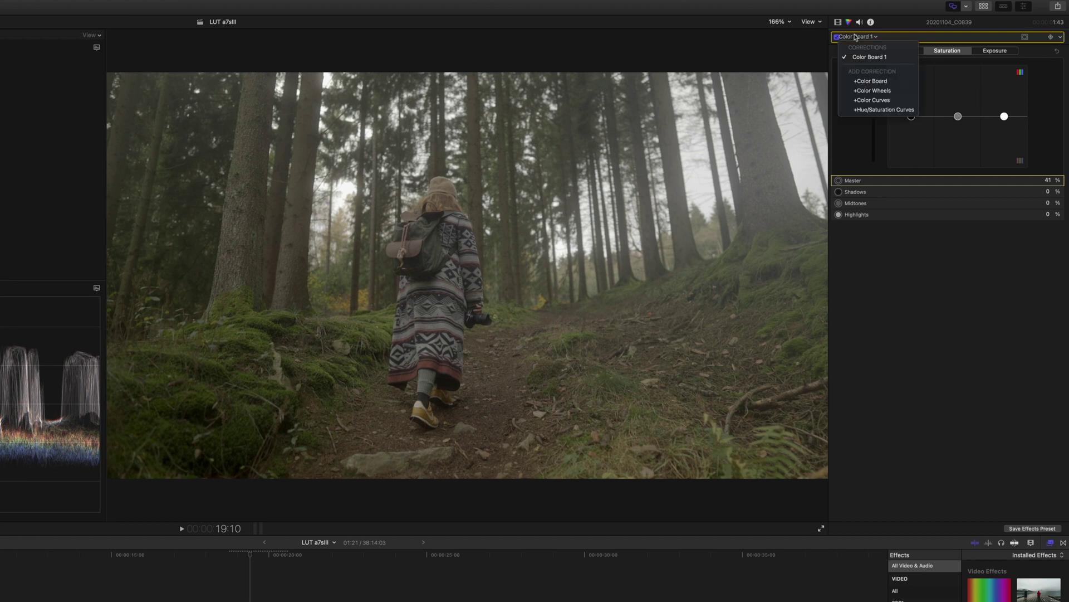
pyautogui.click(869, 88)
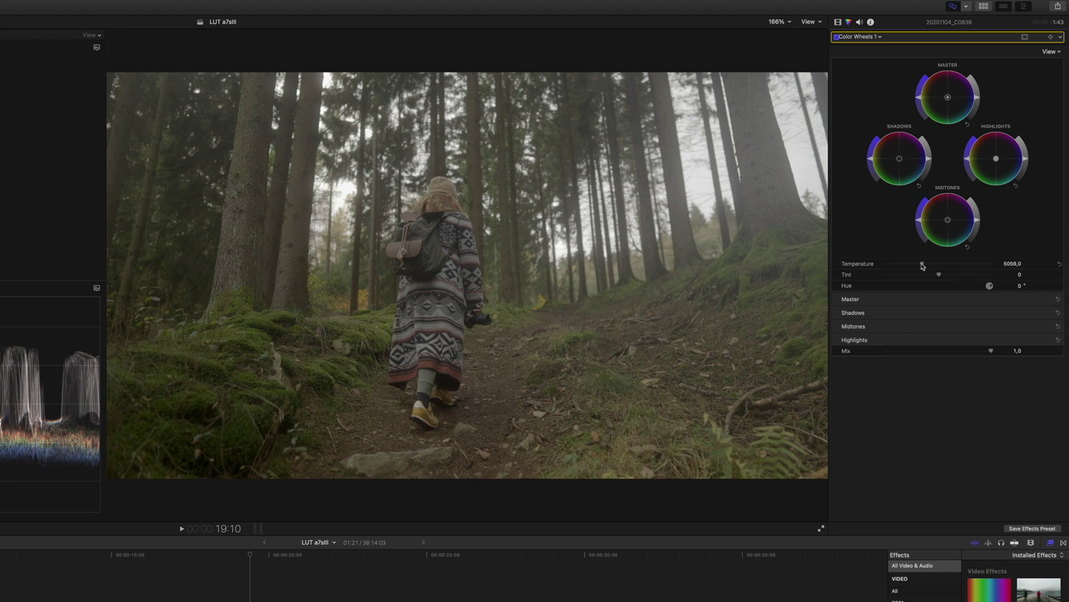
pyautogui.moveTo(925, 266); pyautogui.dragTo(929, 267)
# Add a Color Curves correction and shape the luma curve into a gentle S with darker shadows and brighter highlights.
pyautogui.click(863, 39)
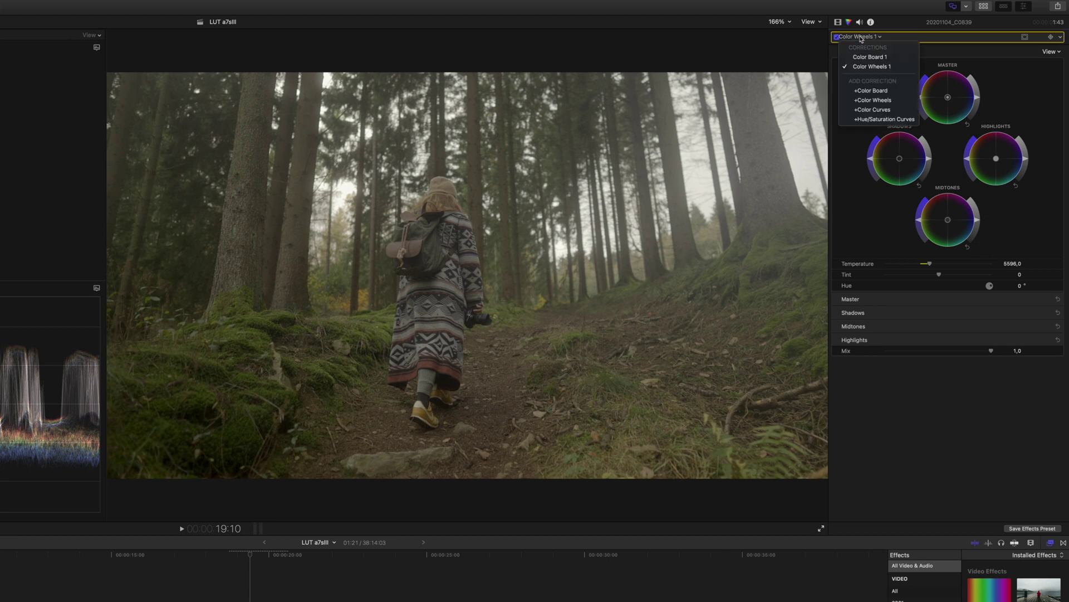
pyautogui.click(878, 111)
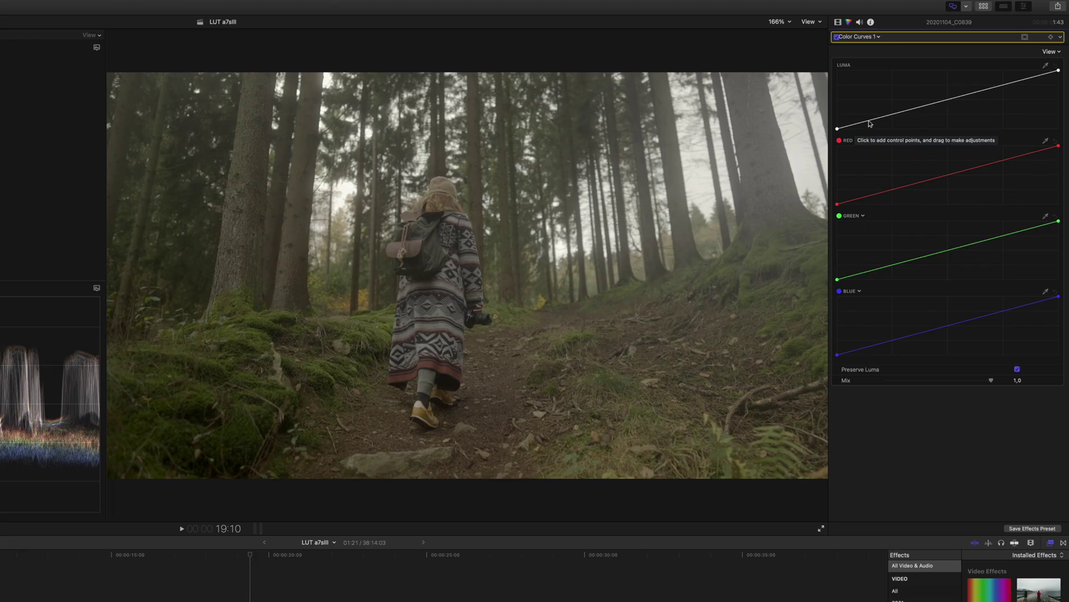
pyautogui.moveTo(870, 123); pyautogui.dragTo(872, 122)
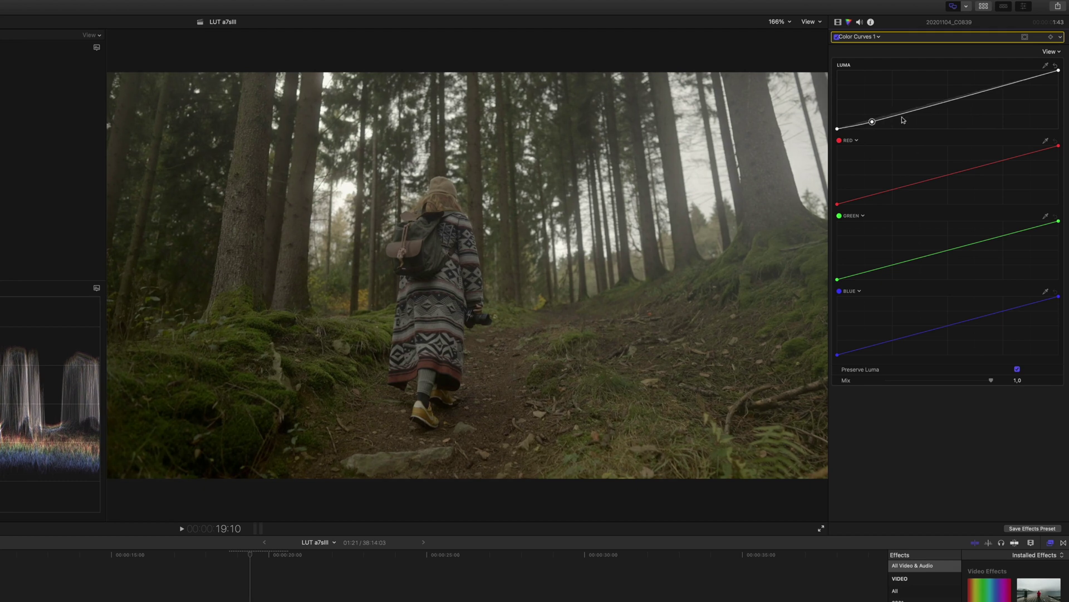
pyautogui.moveTo(960, 98); pyautogui.dragTo(963, 92)
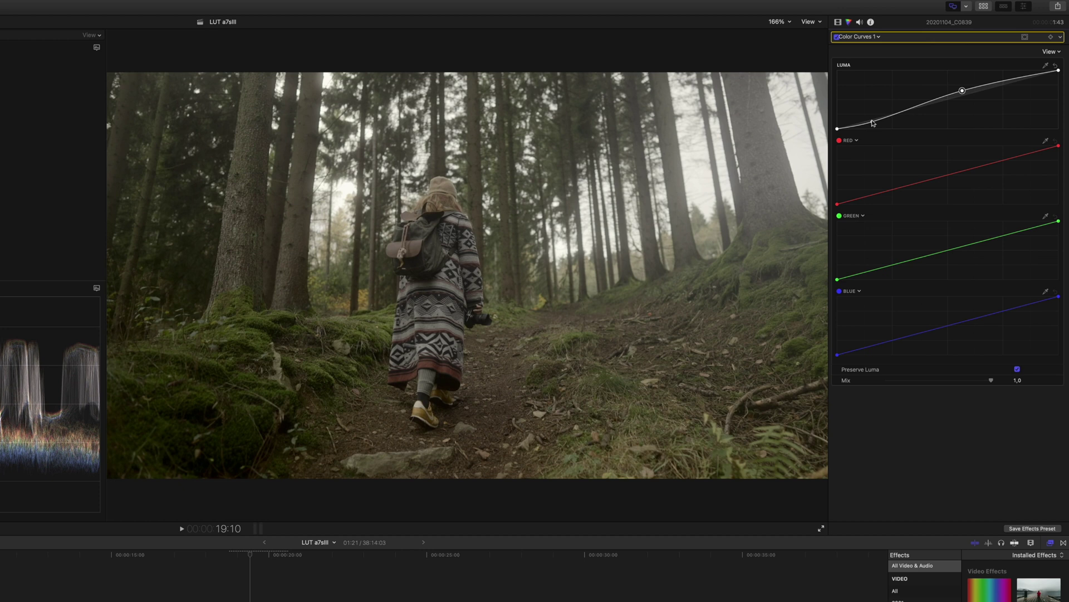
pyautogui.moveTo(873, 122); pyautogui.dragTo(874, 123)
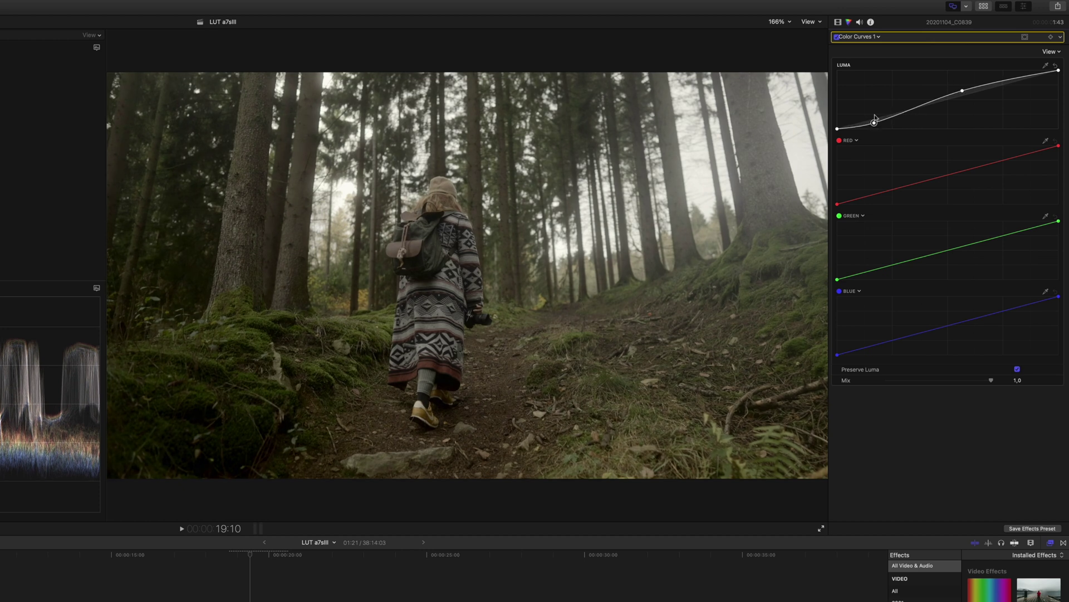
# Add Hue/Saturation Curves, sample the mossy green in the image, and lower that point slightly on the Hue vs Hue curve.
pyautogui.click(870, 38)
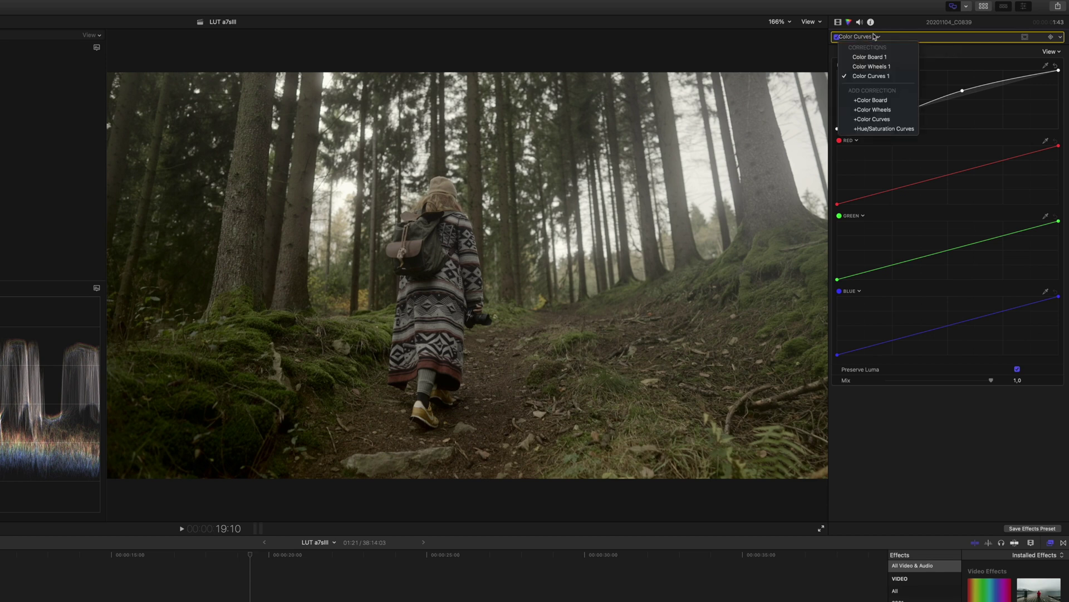
pyautogui.click(878, 129)
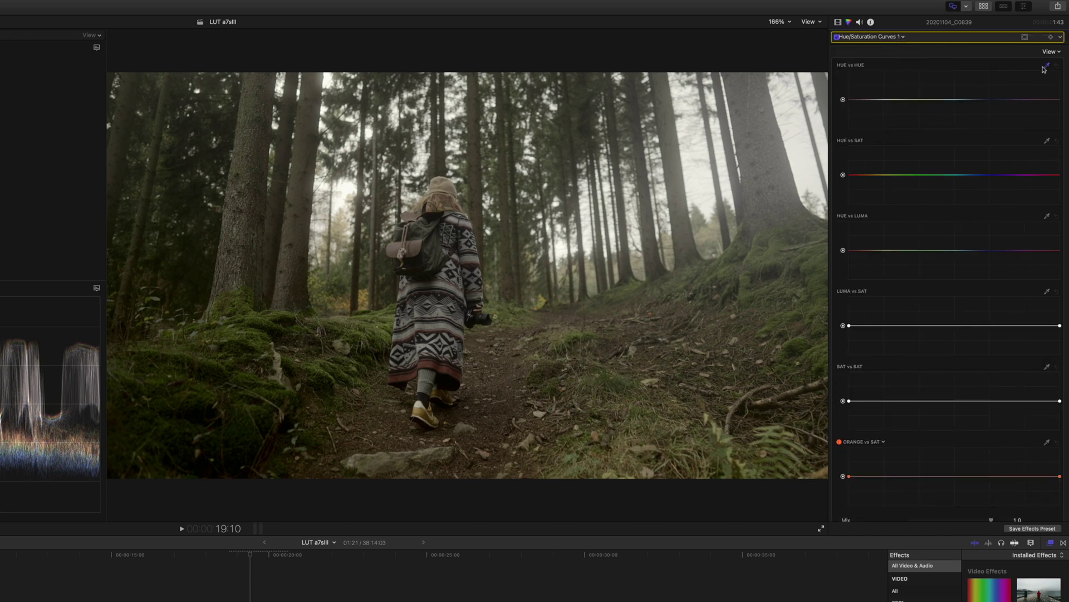
pyautogui.click(242, 327)
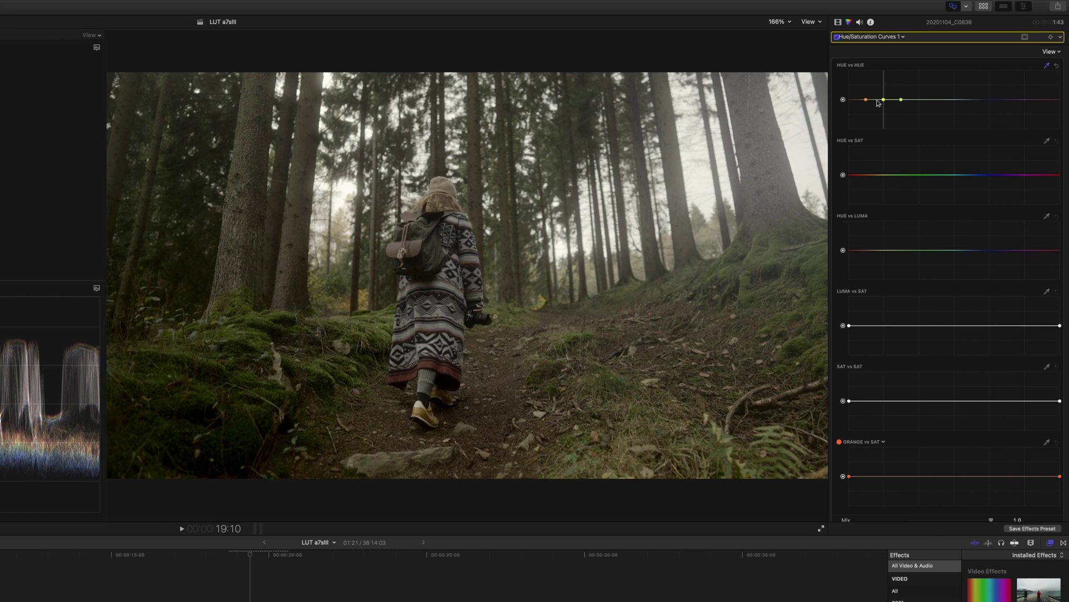
pyautogui.moveTo(885, 100); pyautogui.dragTo(885, 107)
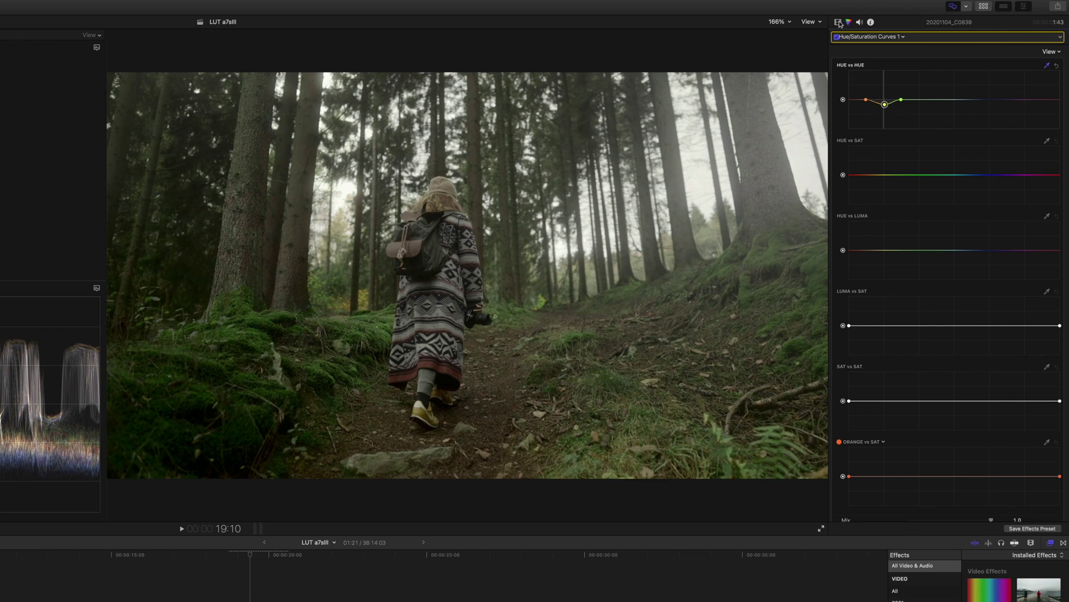
# Copy the graded clip's color corrections and paste them onto the mushroom clip 20201104_C0840.
pyautogui.hotkey('ctrl', 'shift', 'Tab')
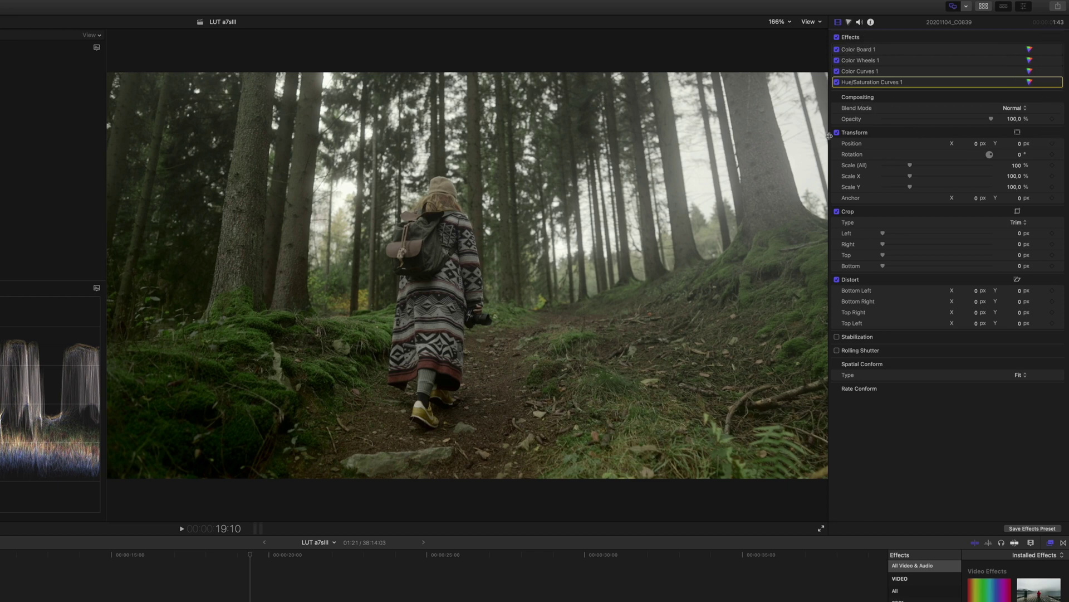
pyautogui.press('space')
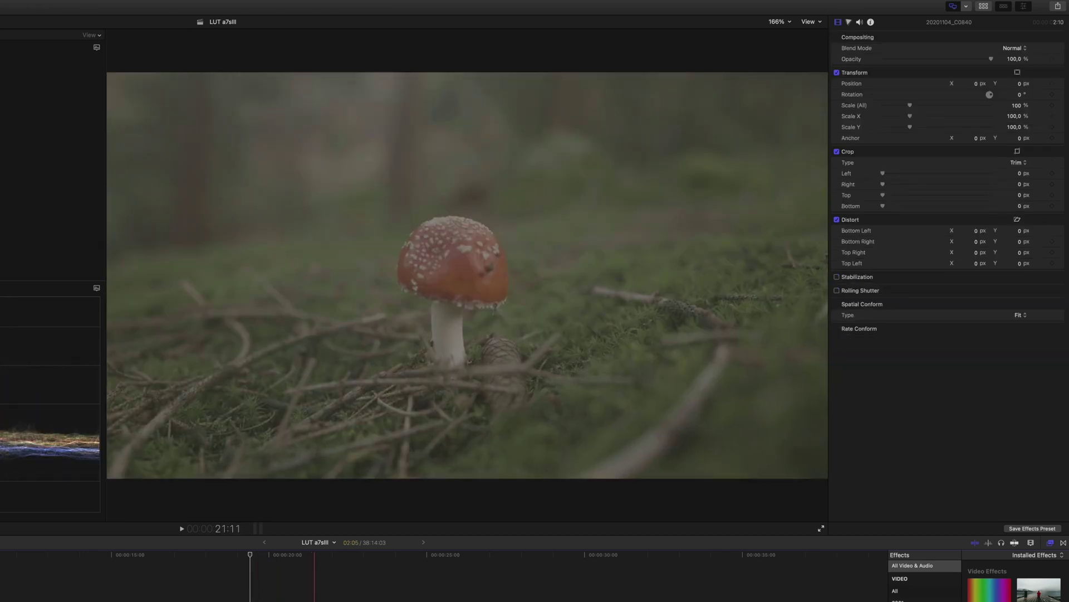
pyautogui.press('super+alt+v')
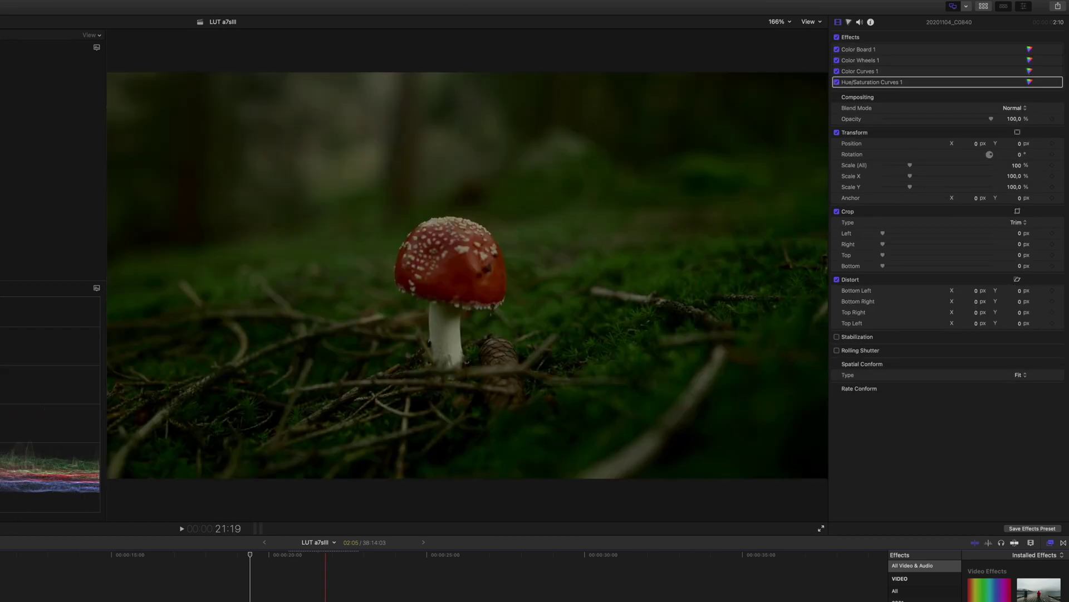
# Raise the master exposure to 10% in the mushroom clip's Color Board 1 correction.
pyautogui.click(328, 554)
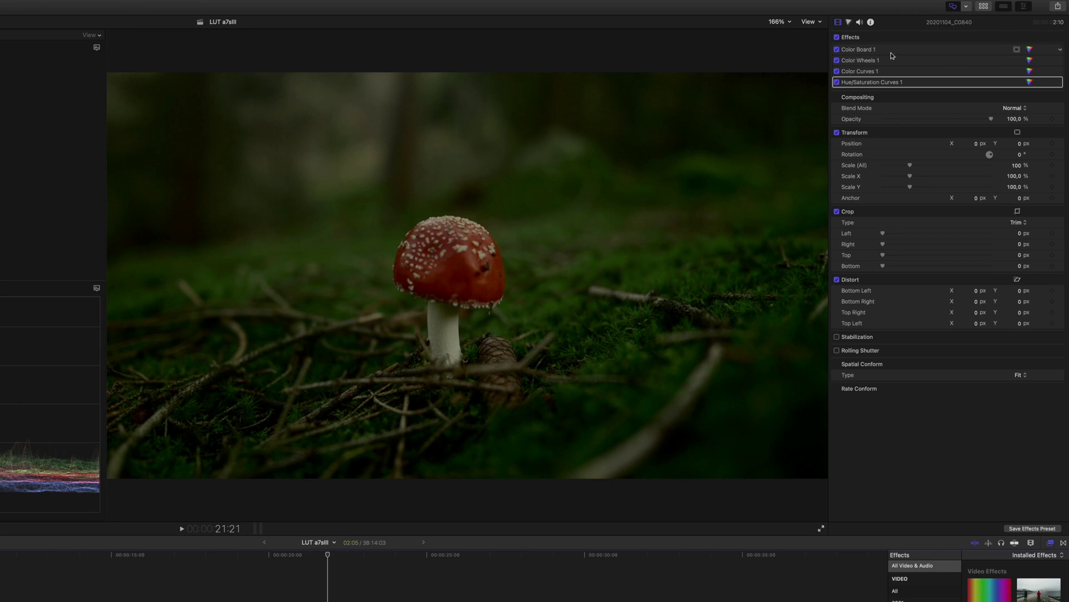
pyautogui.click(859, 50)
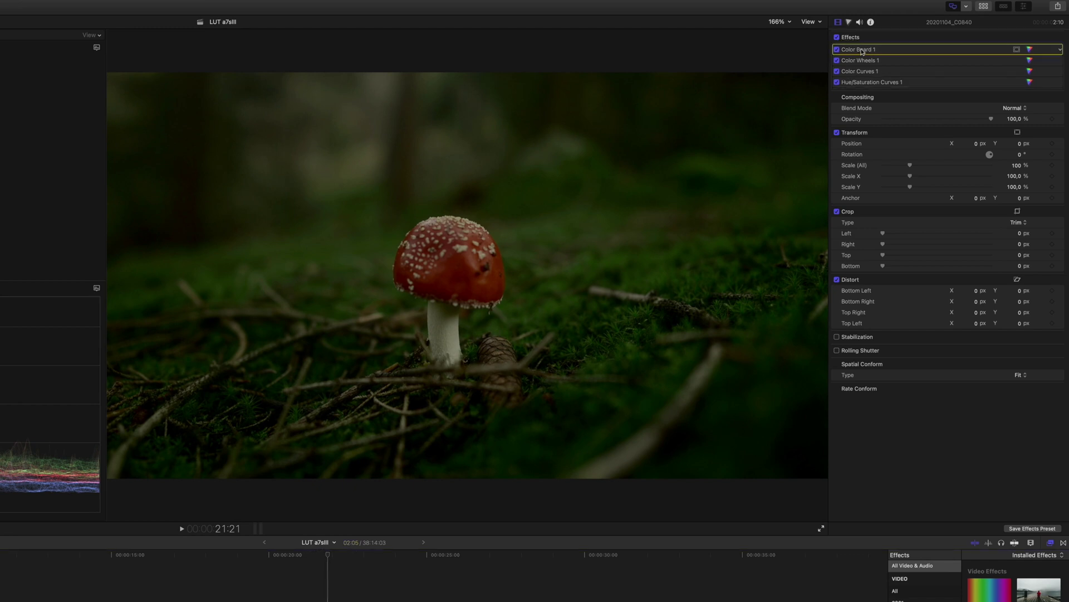
pyautogui.doubleClick(860, 51)
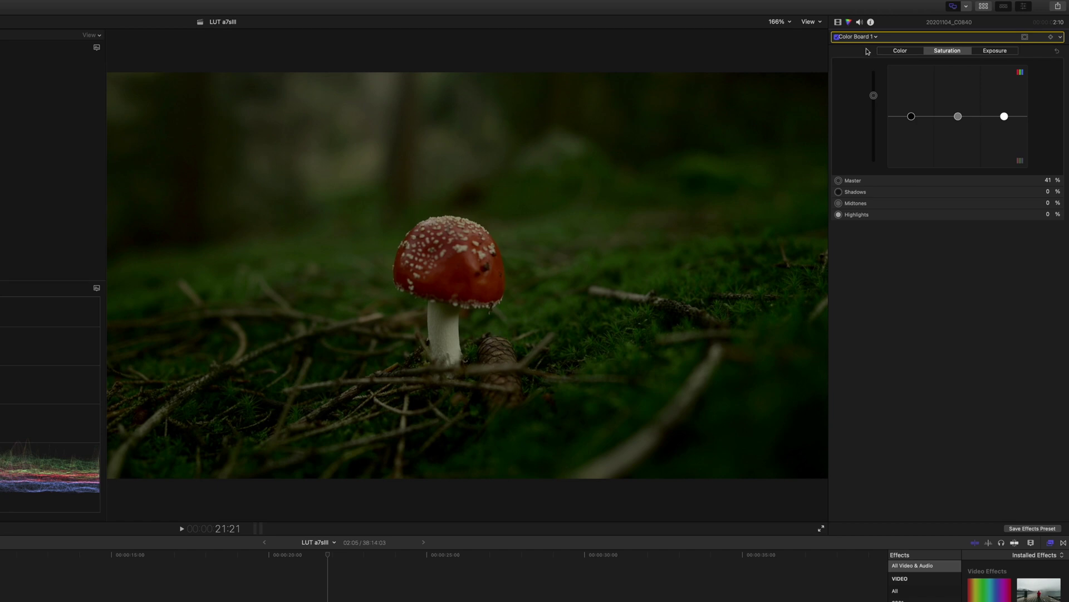
pyautogui.click(1002, 53)
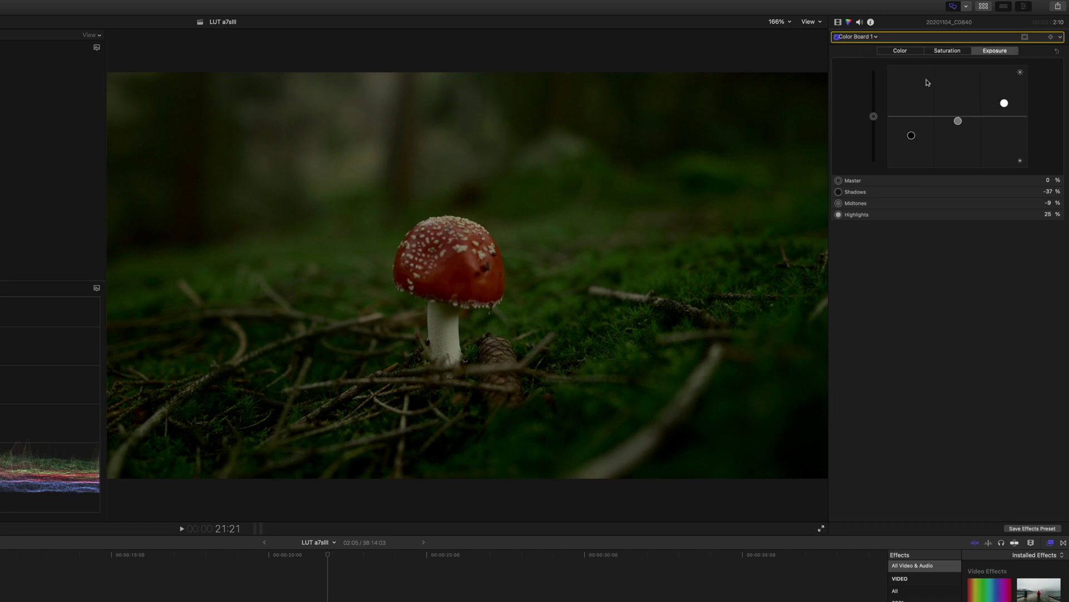
pyautogui.moveTo(873, 116); pyautogui.dragTo(875, 111)
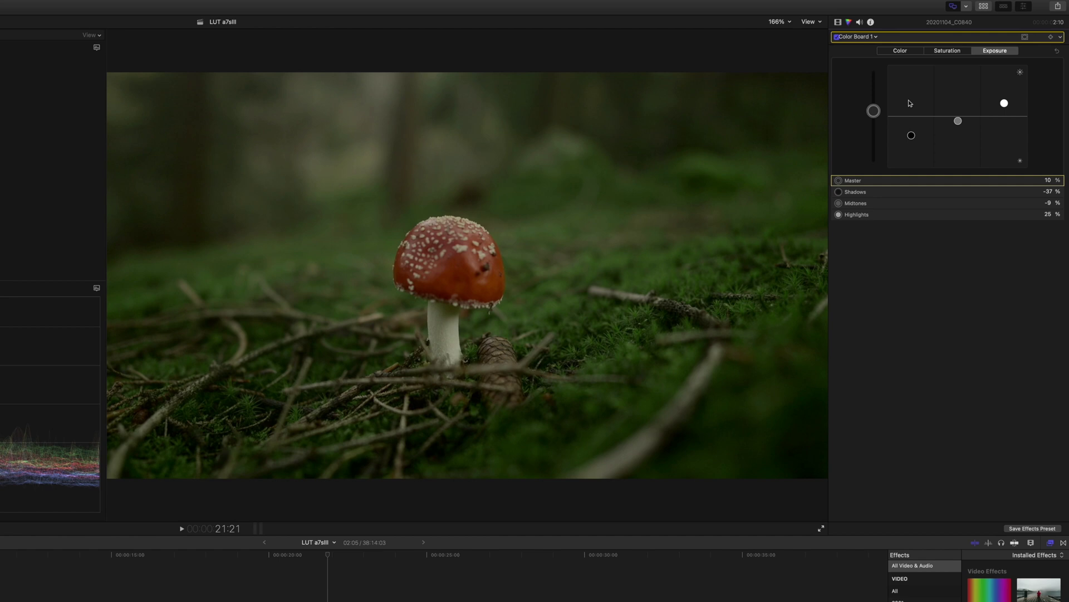
# Lower the temperature slightly in the mushroom clip's Color Wheels 1 correction.
pyautogui.click(860, 37)
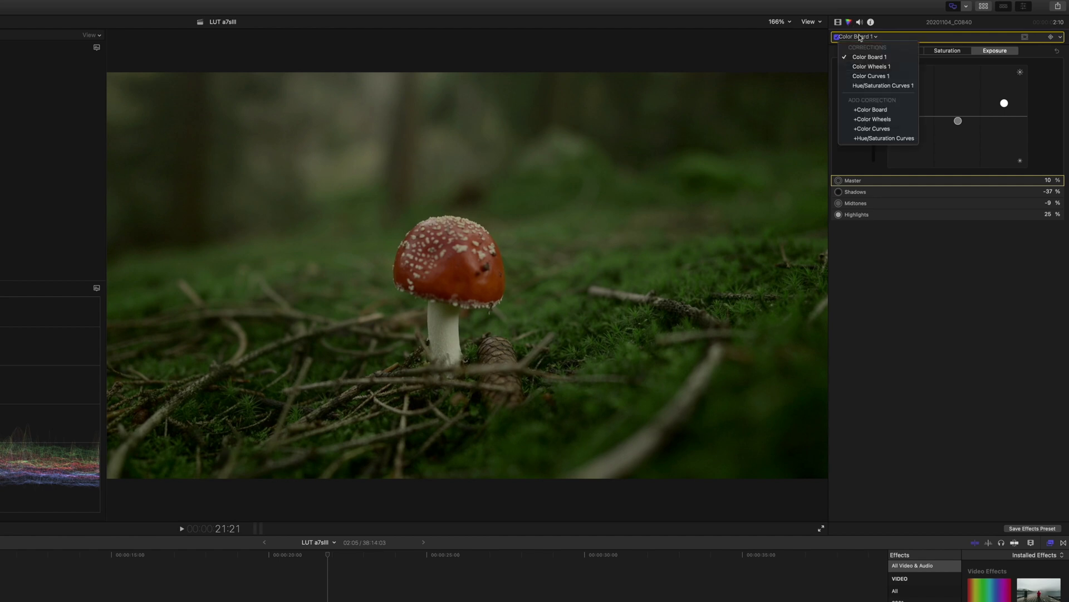
pyautogui.click(874, 67)
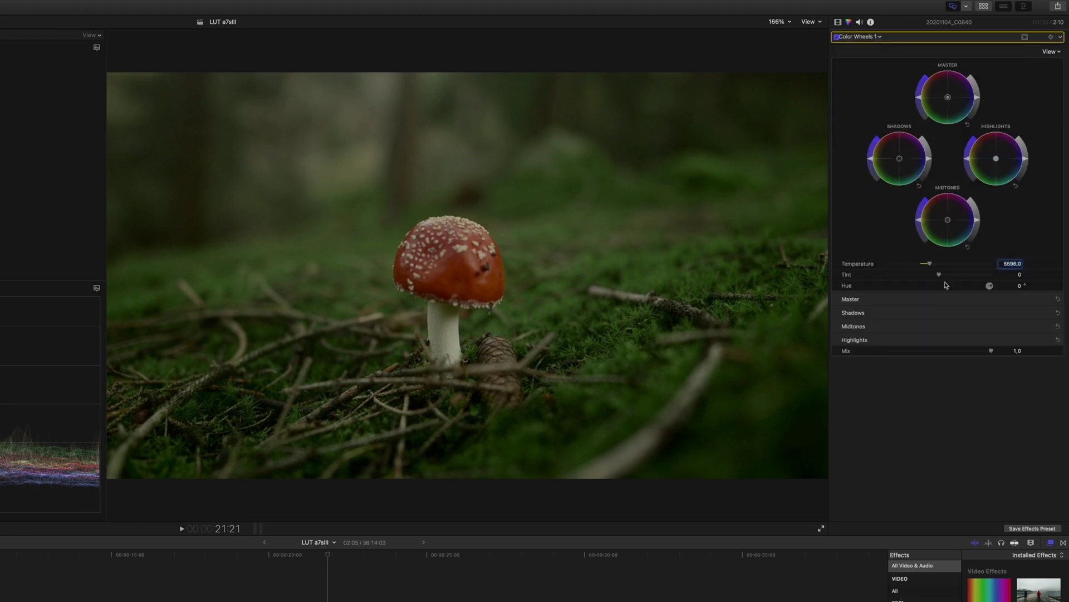
pyautogui.moveTo(933, 266); pyautogui.dragTo(924, 266)
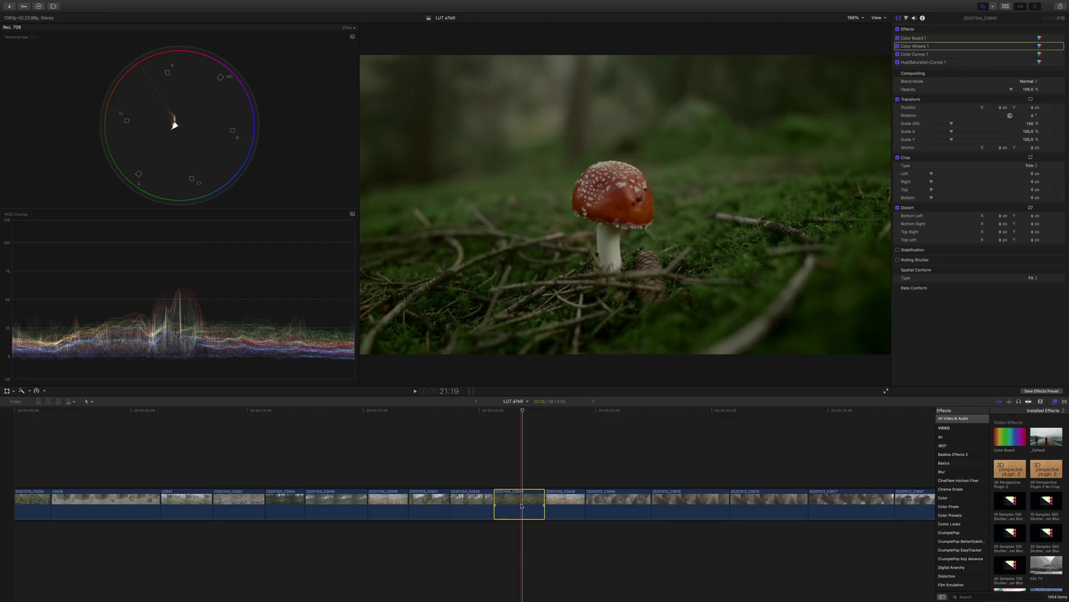
# Replace the mushroom clip's color corrections with a Custom LUT effect using the KW_a7sIII_slog3_7 LUT.
pyautogui.press('super+alt+x')
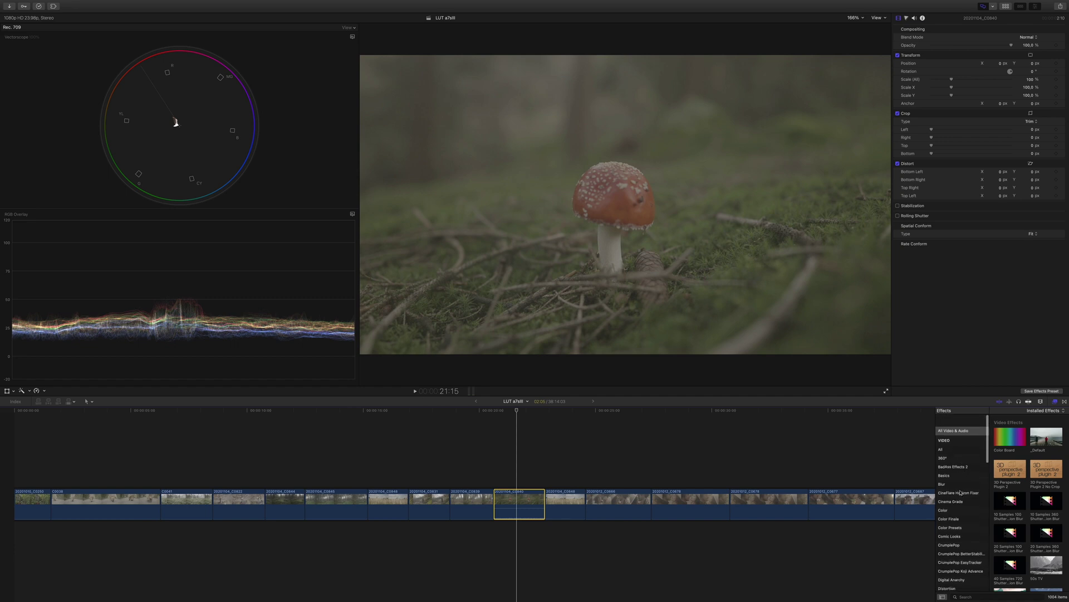
pyautogui.click(976, 597)
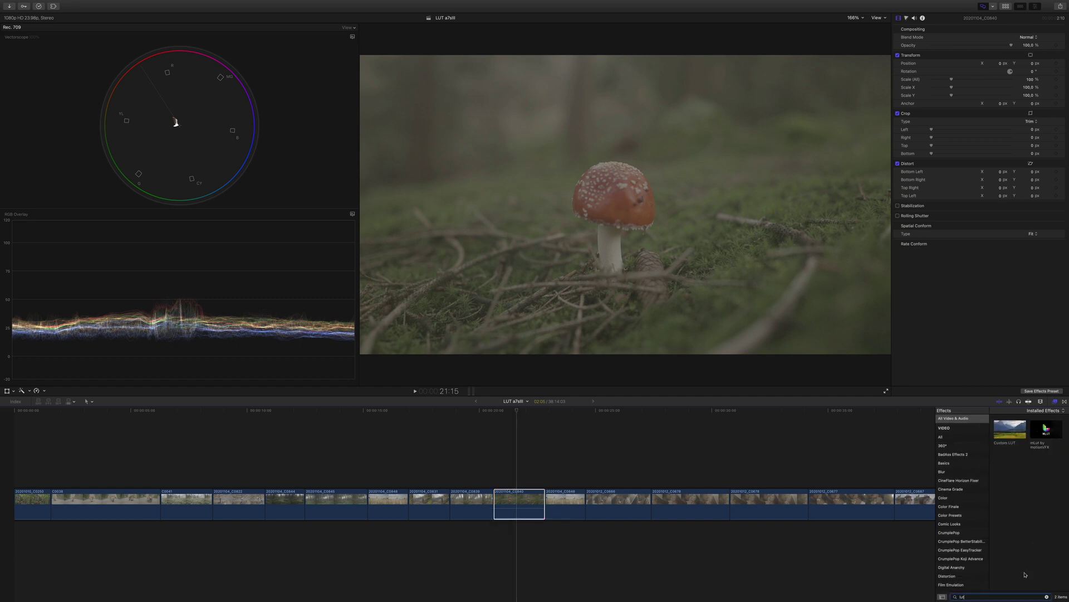
pyautogui.moveTo(1010, 434); pyautogui.dragTo(516, 507)
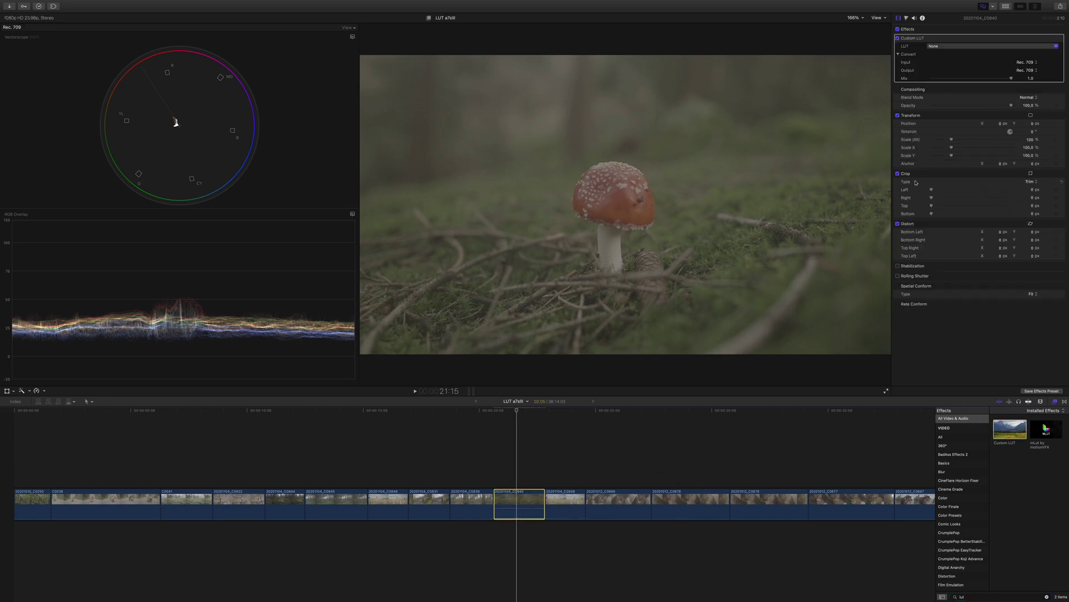
pyautogui.click(971, 46)
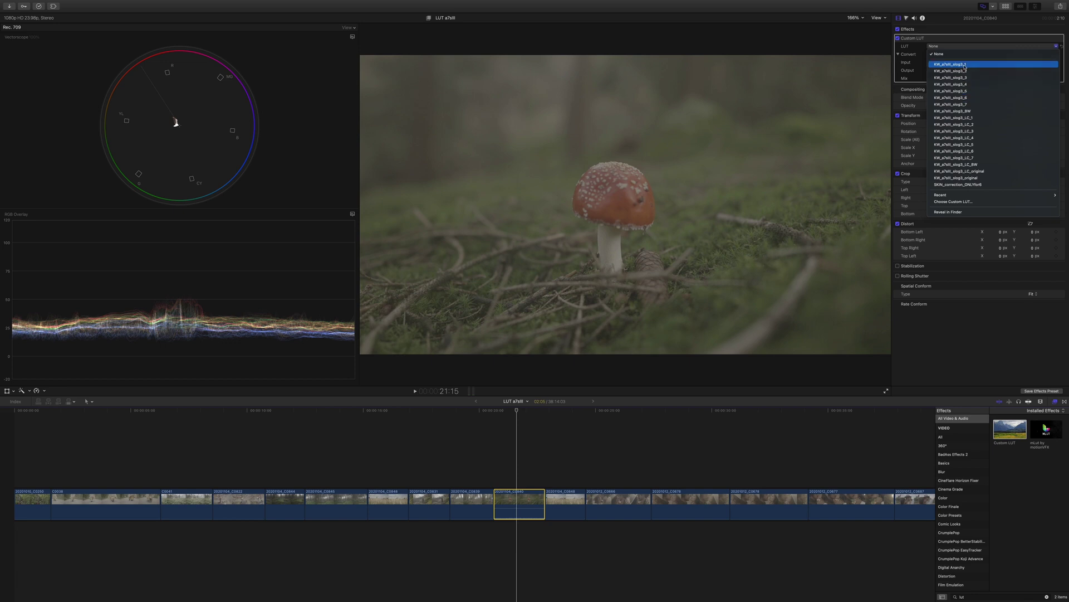
pyautogui.click(956, 105)
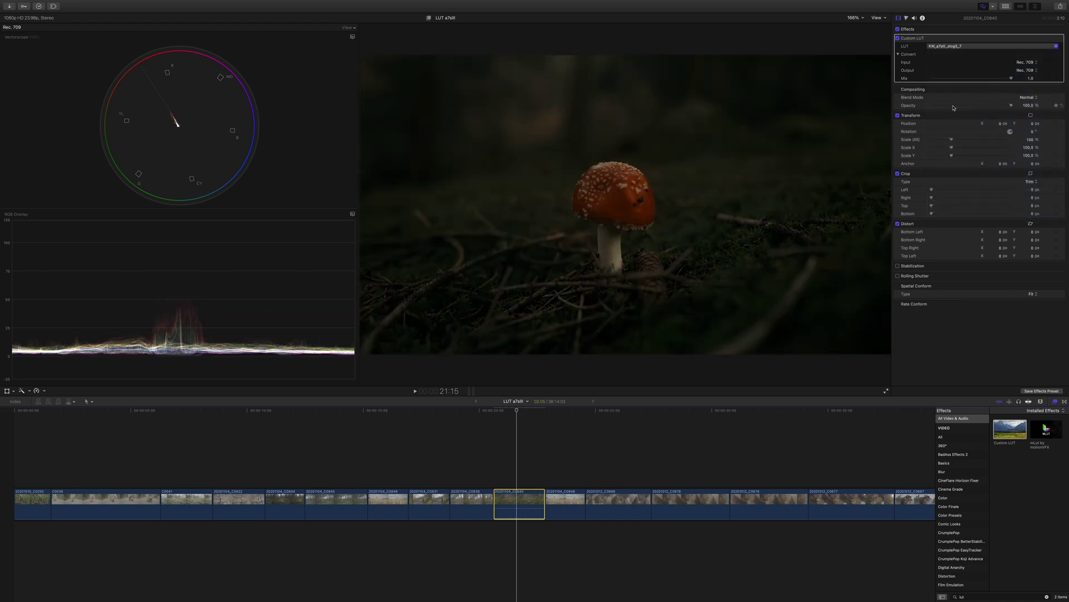
# Switch the mushroom clip's Custom LUT to KW_a7sIII_slog3_3 and try adjusting its mix.
pyautogui.click(955, 46)
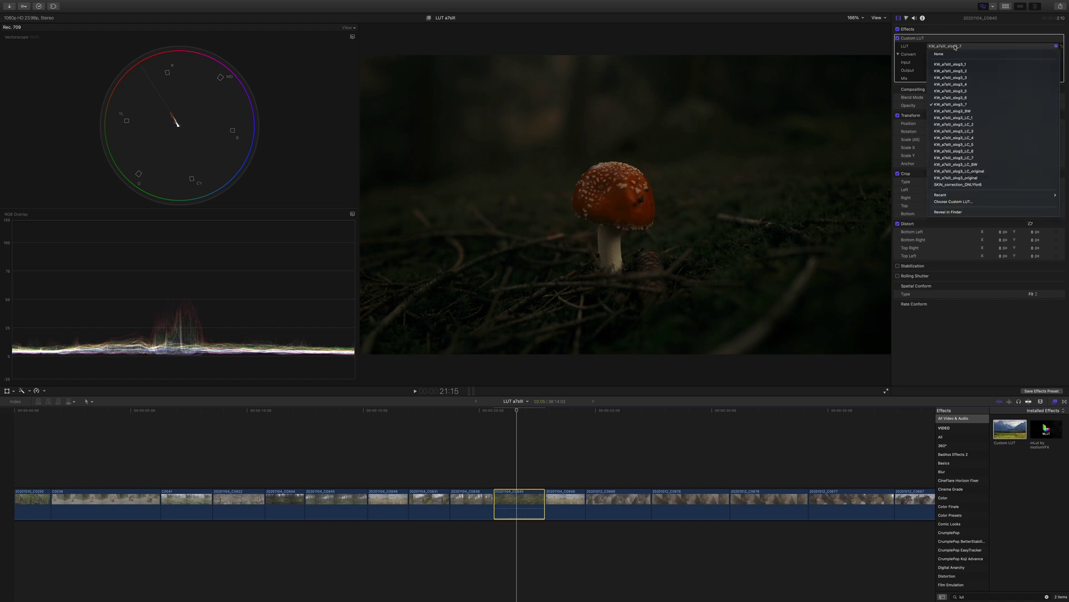
pyautogui.click(959, 78)
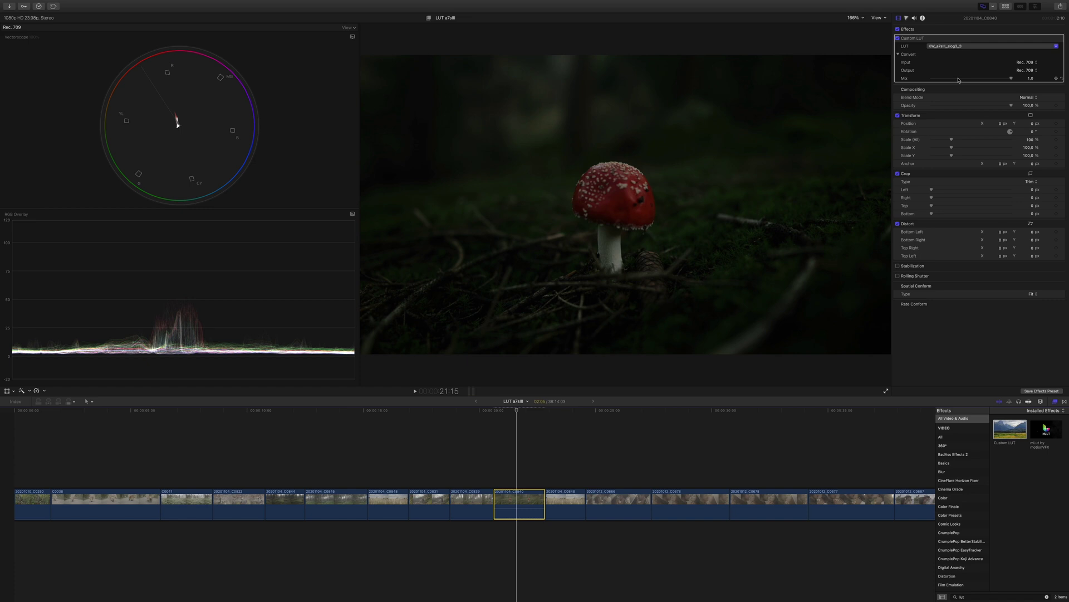
pyautogui.moveTo(1009, 80); pyautogui.dragTo(1010, 78)
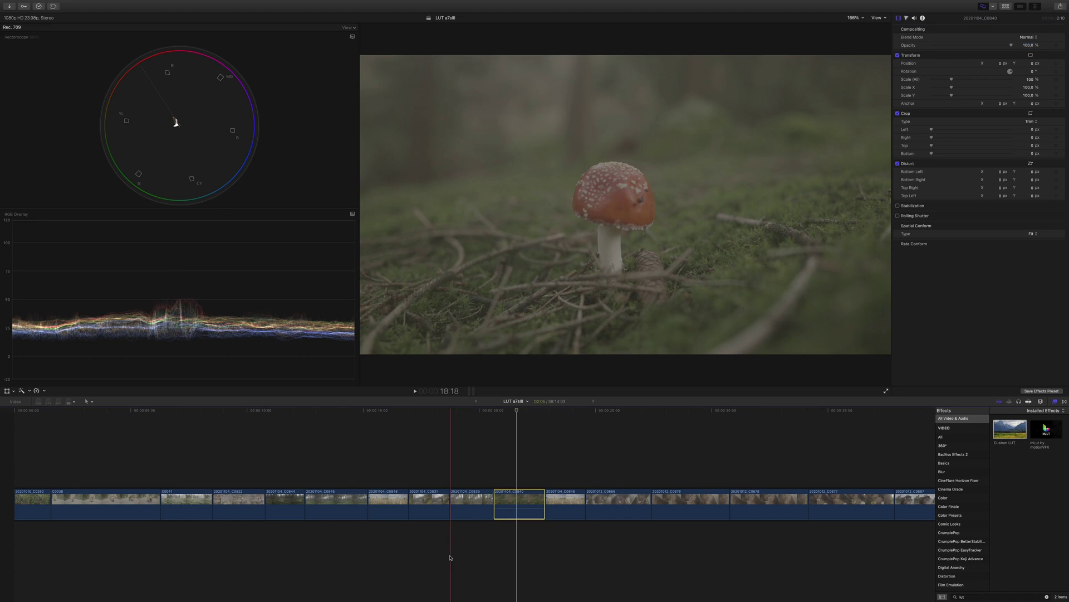
# Add the Sharpen effect to the walking clip 20201104_C0839, try an amount of 47,58 and reduce it to nearly zero.
pyautogui.click(472, 513)
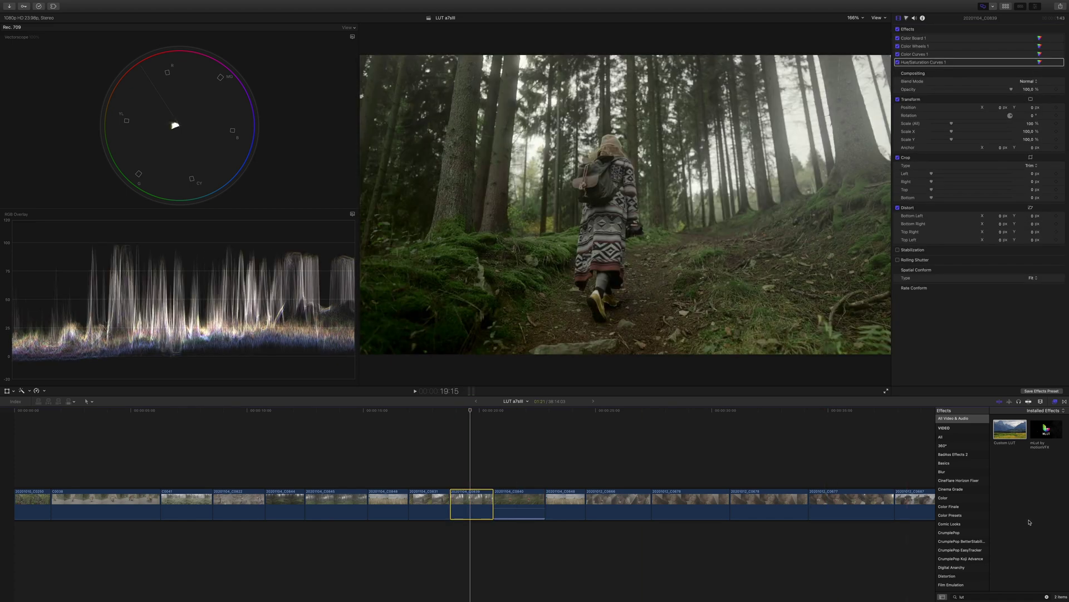
pyautogui.click(1048, 596)
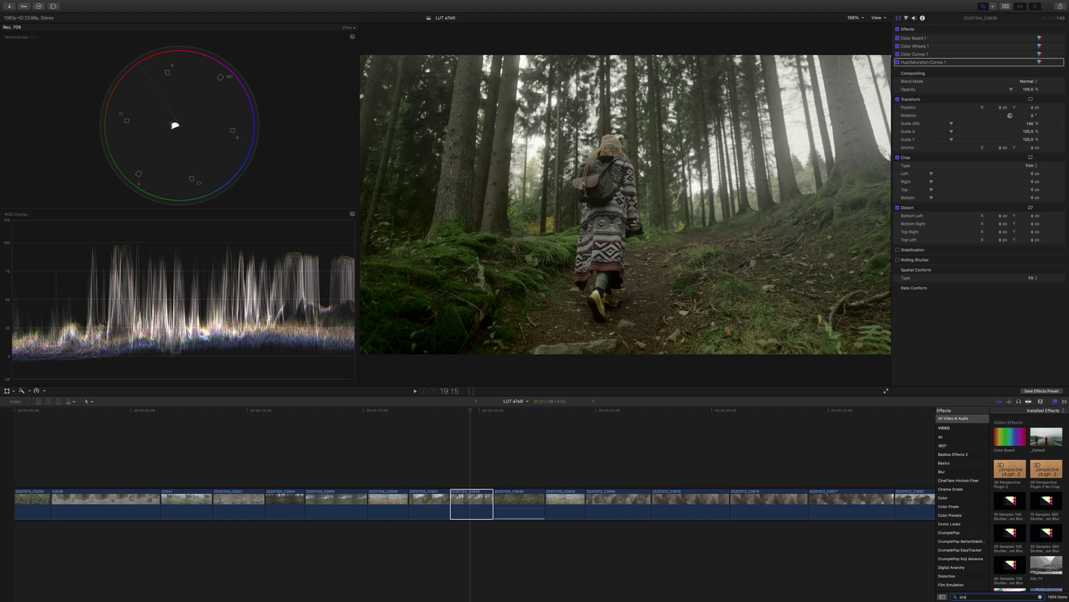
pyautogui.write('sharp')
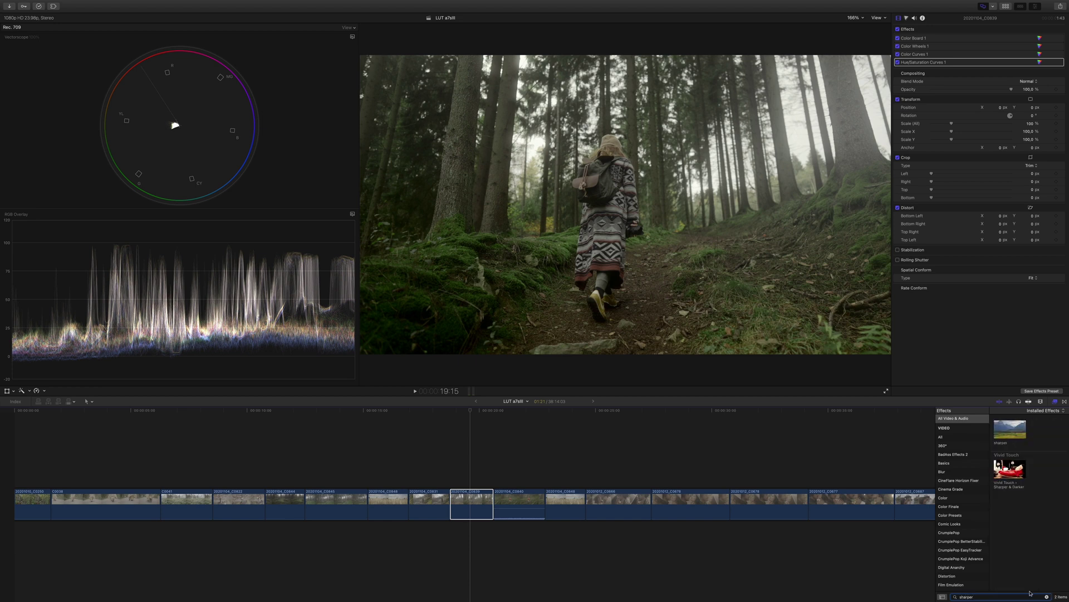
pyautogui.moveTo(1013, 496); pyautogui.dragTo(478, 505)
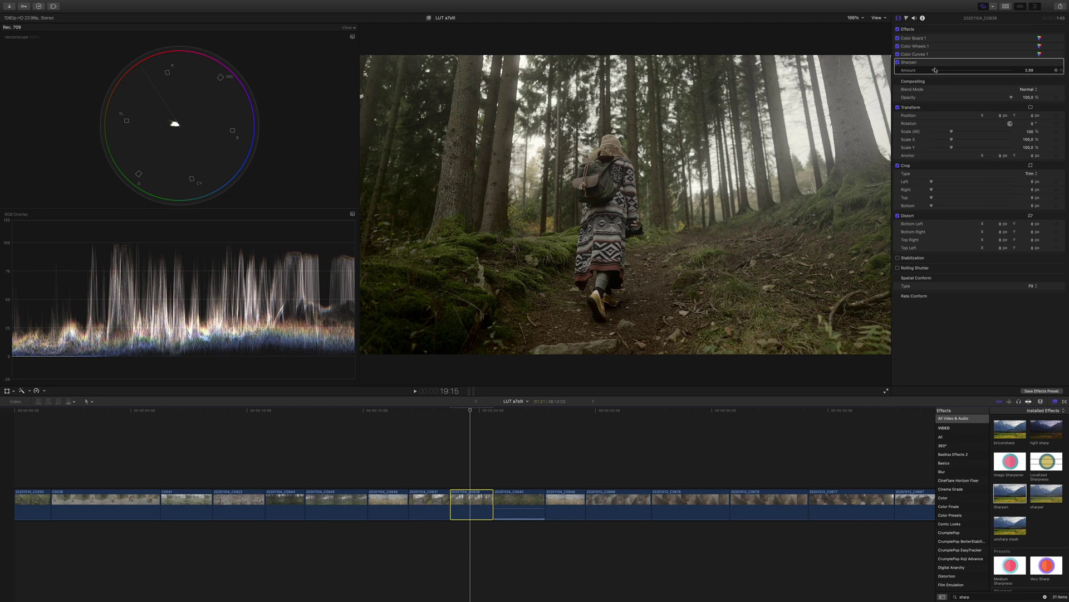
pyautogui.moveTo(936, 70); pyautogui.dragTo(958, 75)
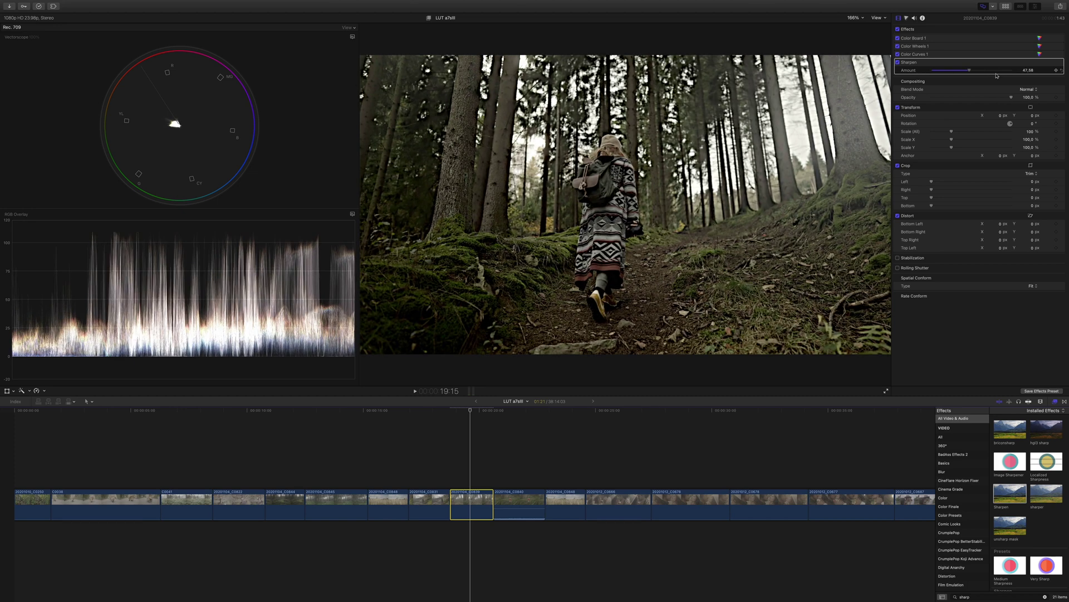
pyautogui.moveTo(944, 70); pyautogui.dragTo(931, 70)
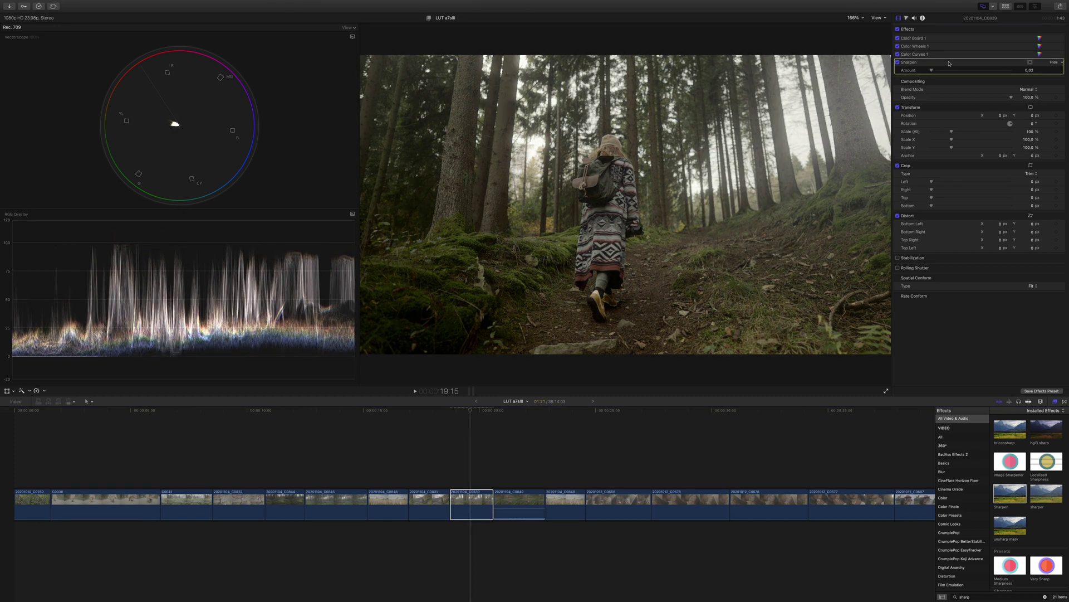
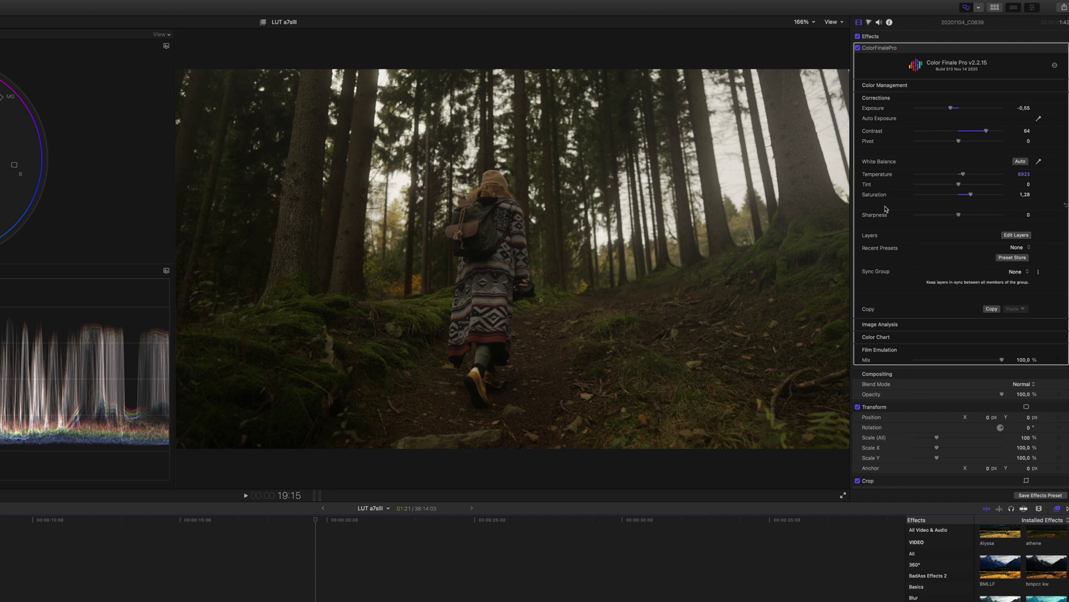
# Try the Color Finale sharpness at 48 and 100 on the walking clip and settle on 28.
pyautogui.moveTo(960, 216)
pyautogui.mouseDown()
pyautogui.moveTo(1026, 218)
pyautogui.moveTo(980, 218)
pyautogui.mouseUp()
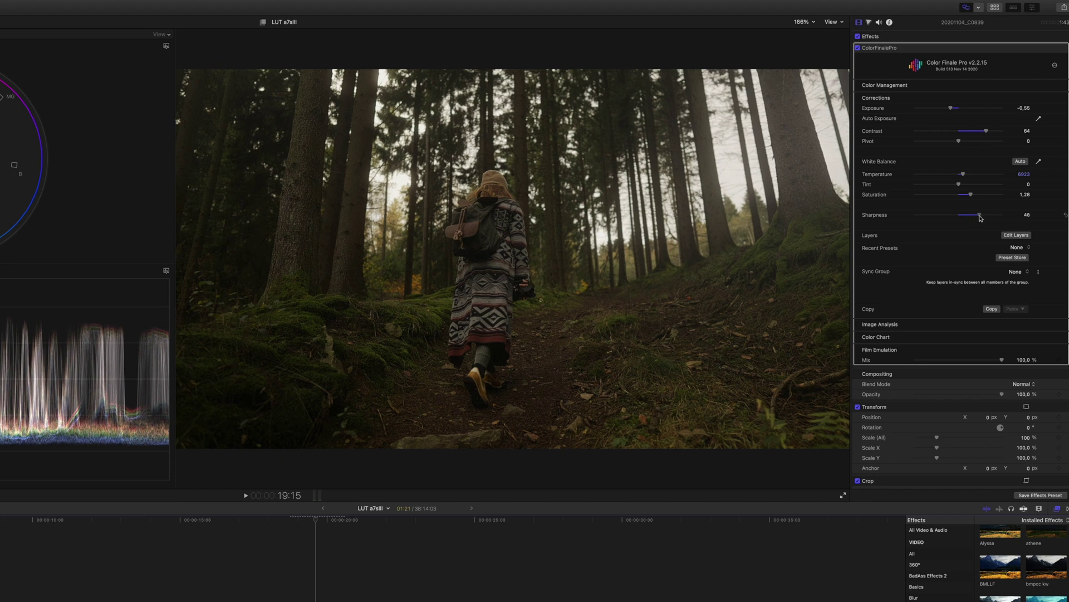
pyautogui.moveTo(980, 218); pyautogui.dragTo(1015, 218)
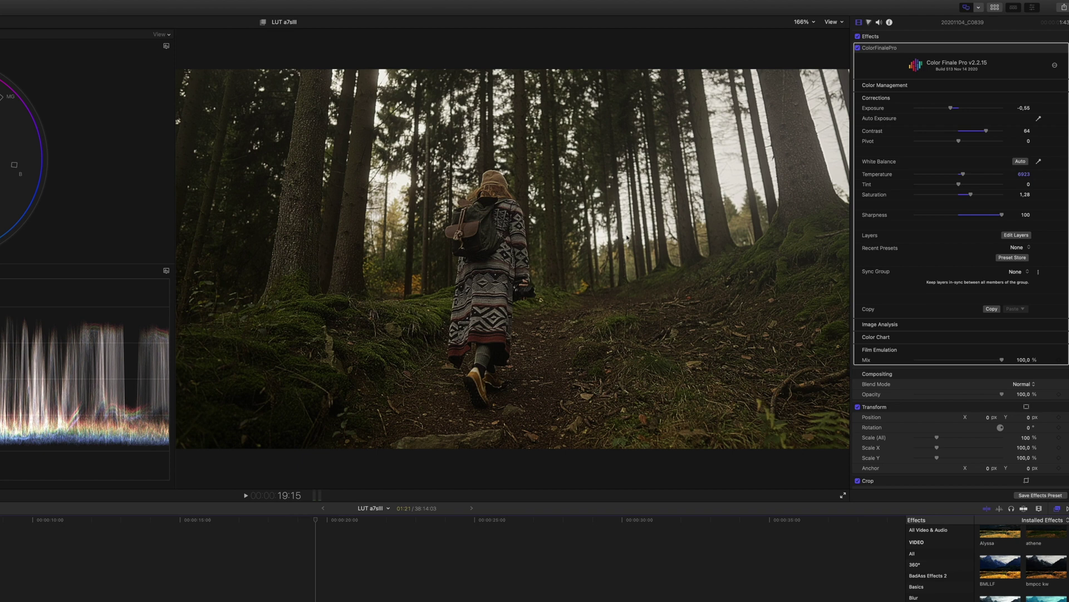
pyautogui.moveTo(1002, 216); pyautogui.dragTo(967, 216)
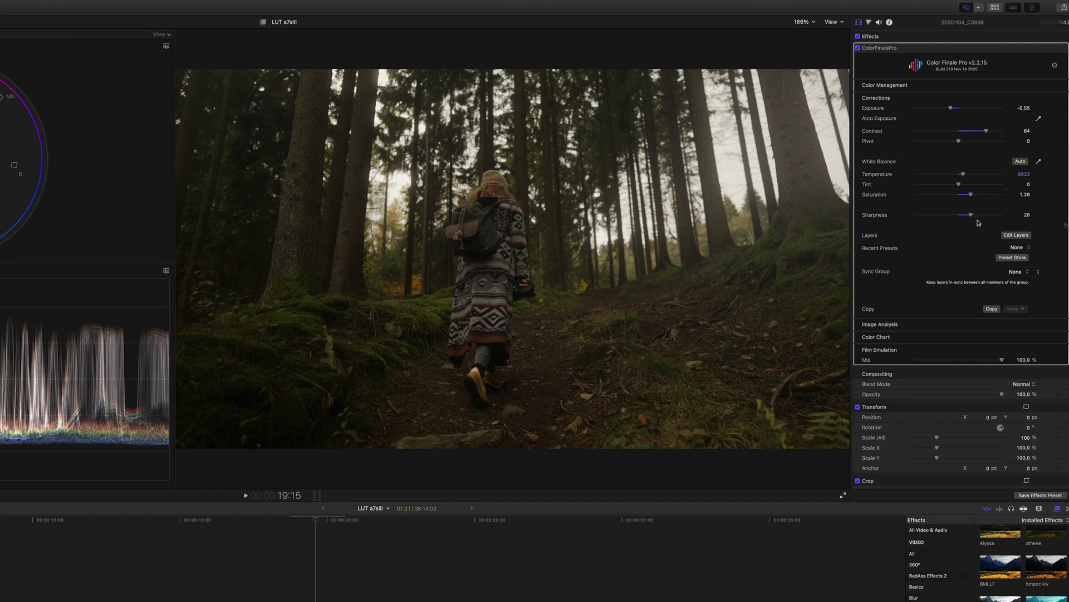
# Isolate an elliptical area for image analysis, examine the coat, the moss and the path with it, and set isolation back to None.
pyautogui.scroll(-3, 945, 214)
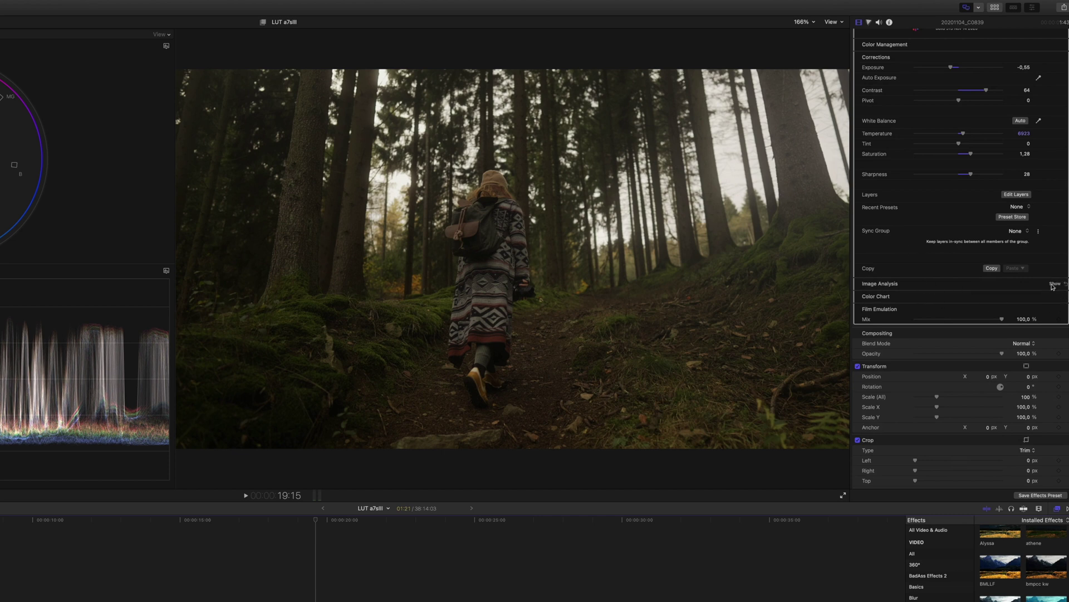
pyautogui.click(1054, 284)
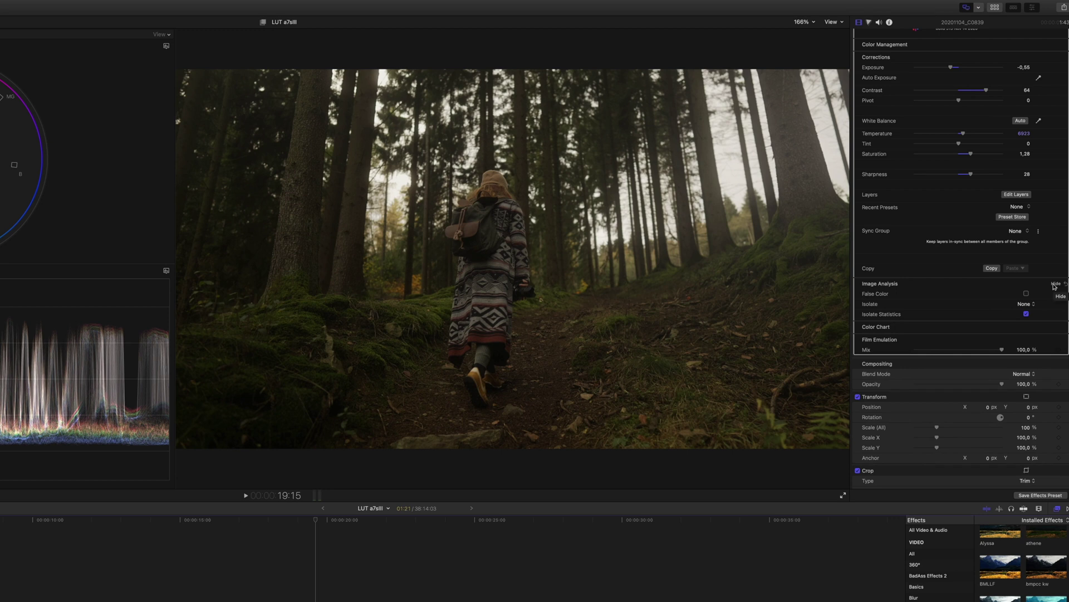
pyautogui.click(1025, 306)
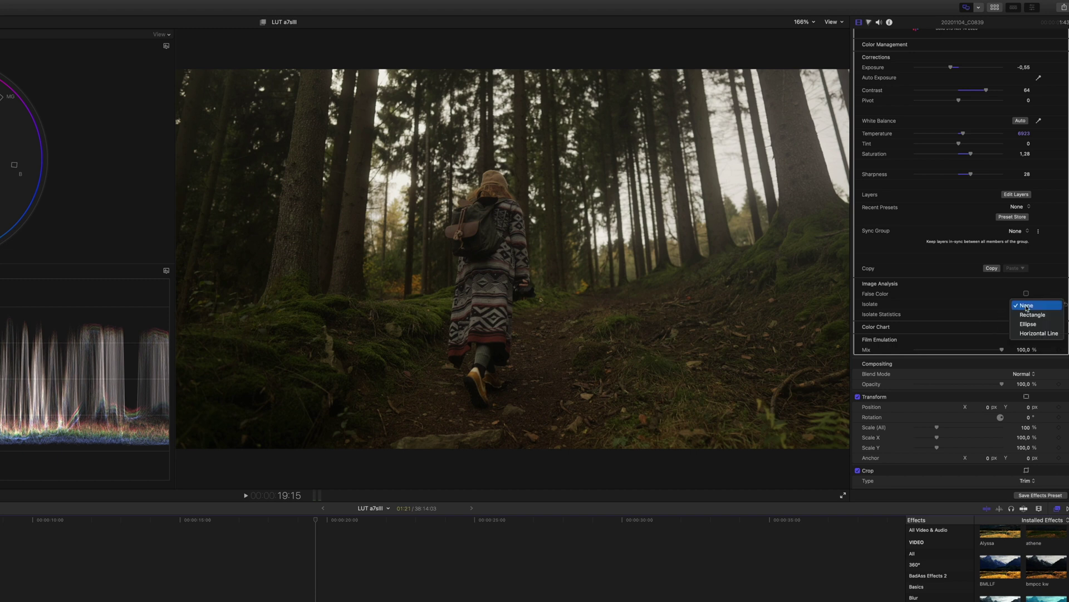
pyautogui.click(1027, 324)
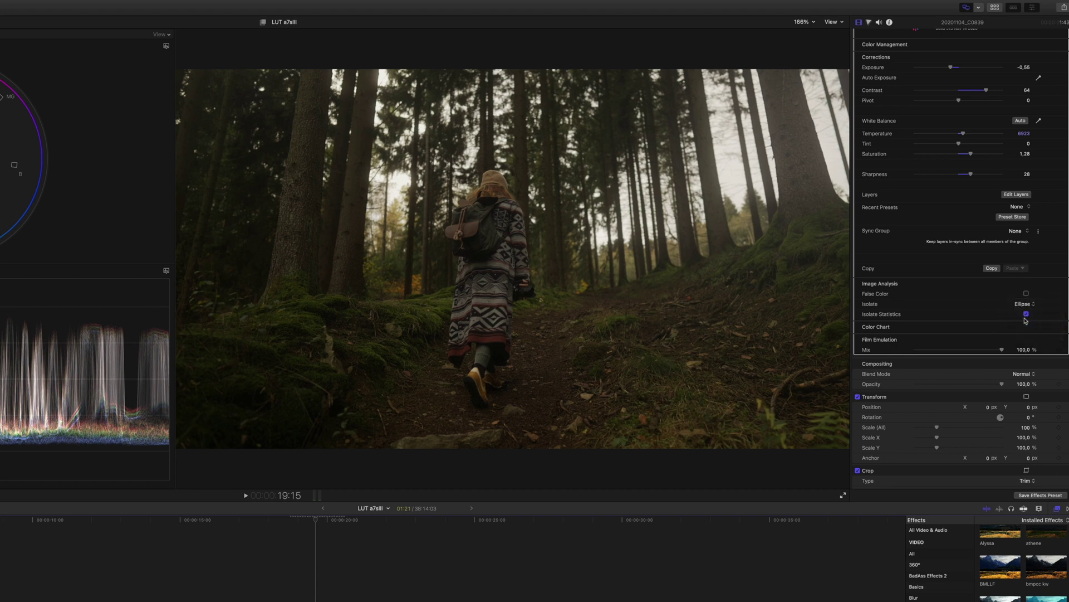
pyautogui.moveTo(597, 221); pyautogui.dragTo(501, 251)
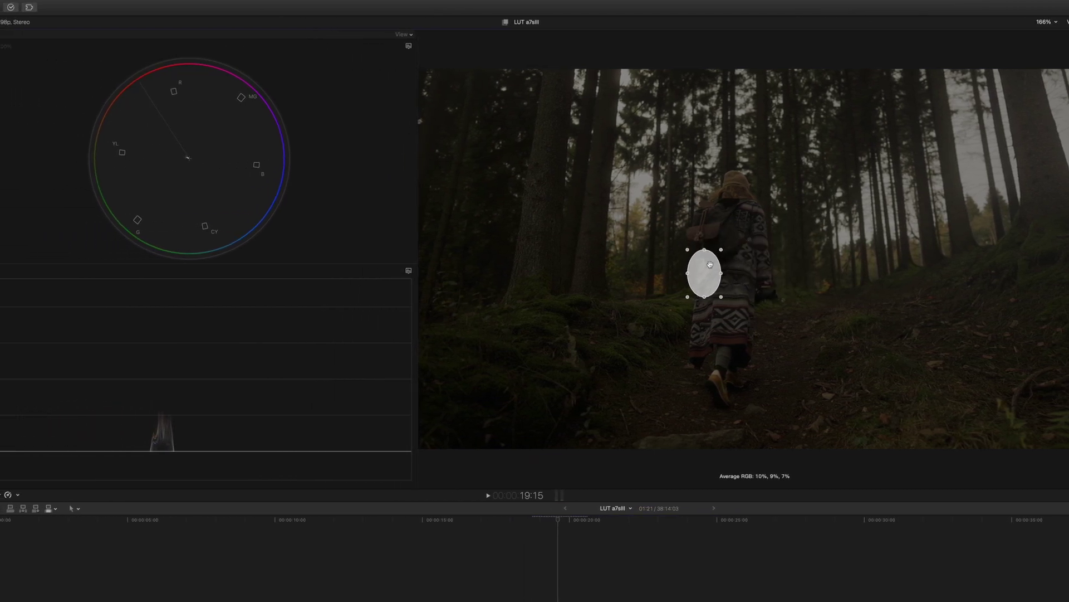
pyautogui.moveTo(692, 273); pyautogui.dragTo(664, 314)
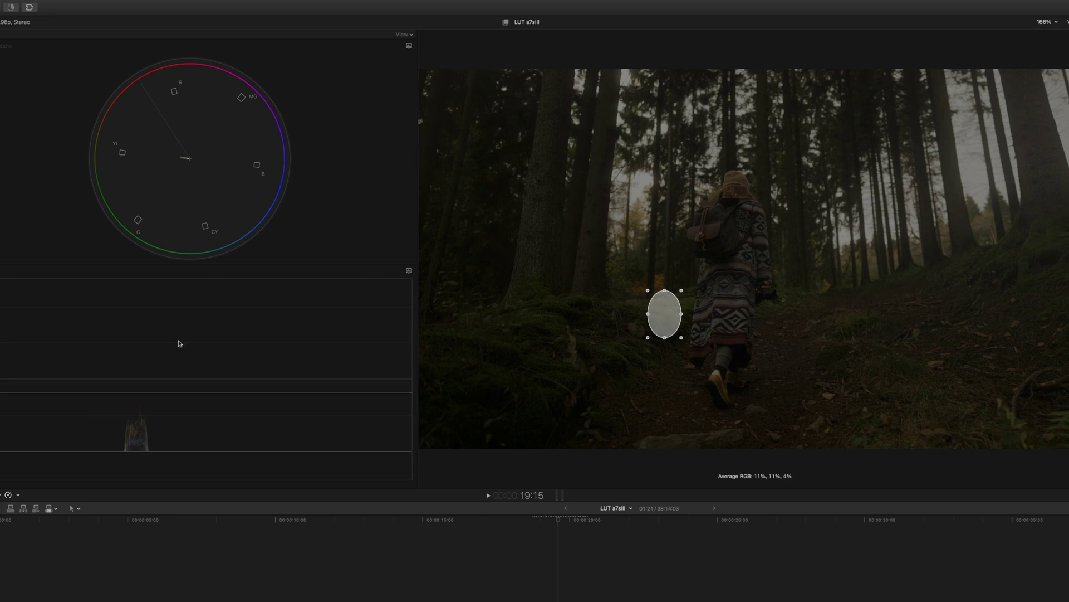
pyautogui.moveTo(666, 315); pyautogui.dragTo(895, 315)
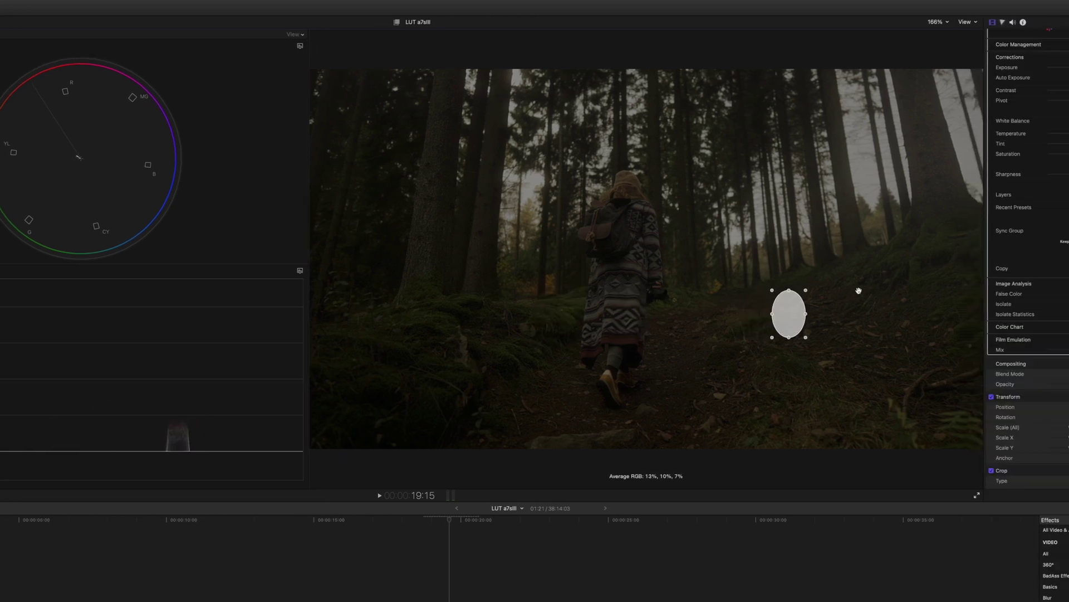
pyautogui.click(1027, 305)
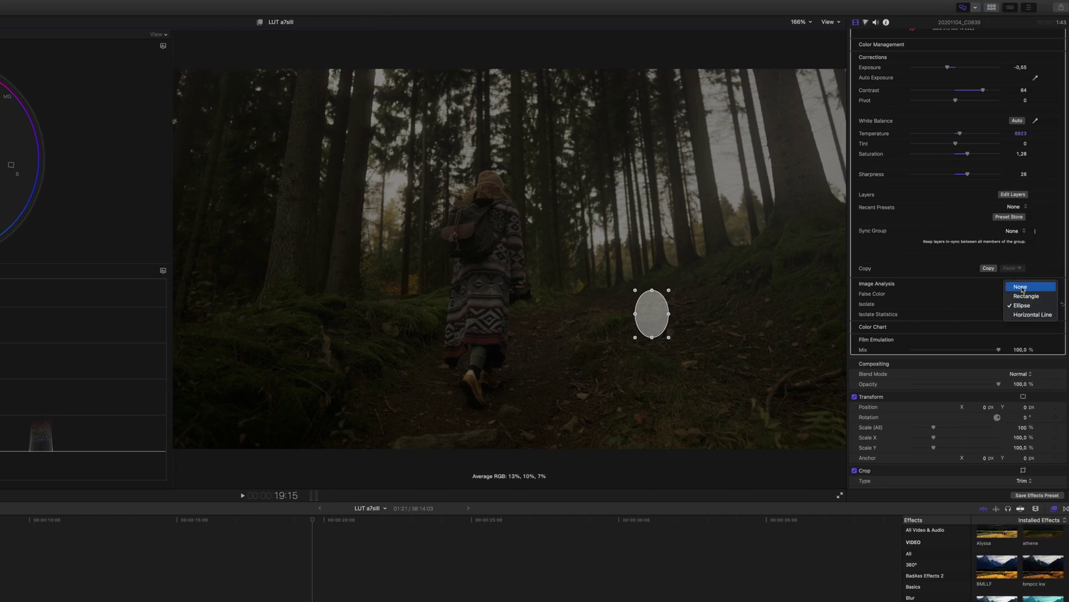
pyautogui.click(1019, 282)
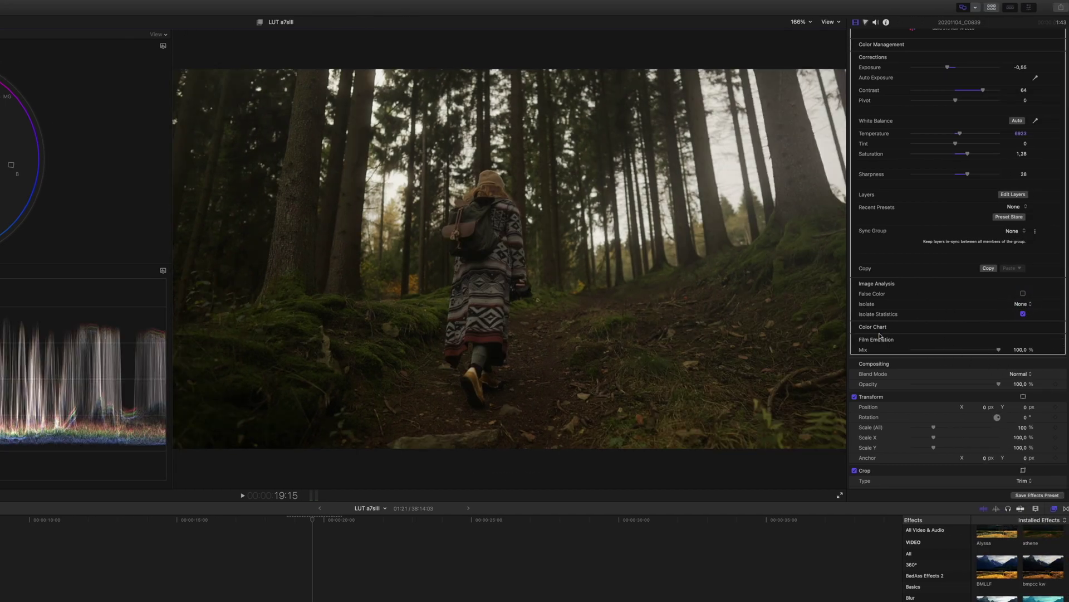
# Set the film emulation's grain amount to 46 and its grain size to 1,84.
pyautogui.click(1053, 340)
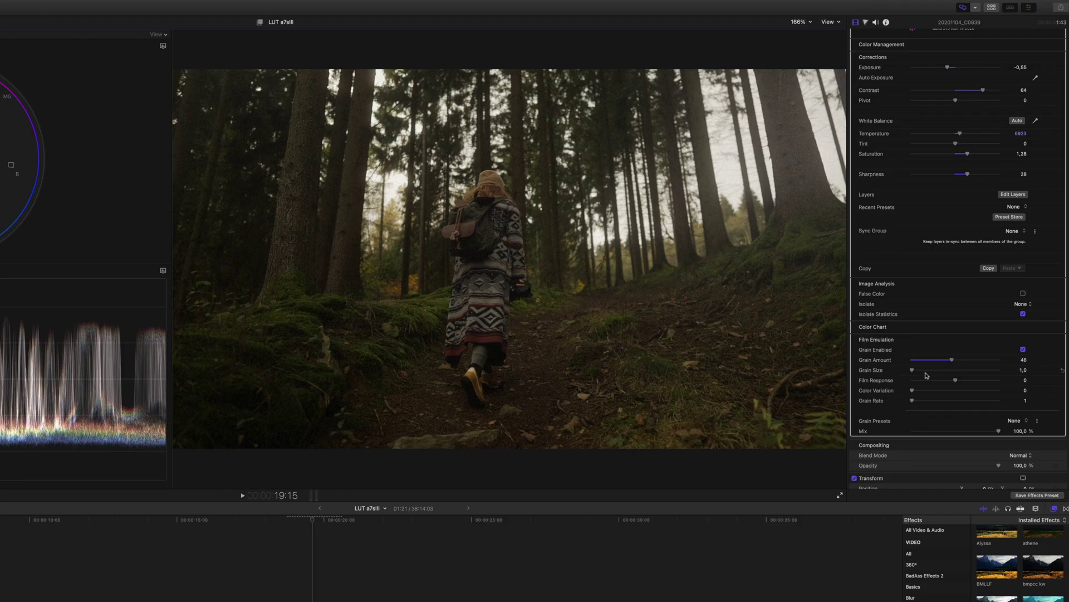
pyautogui.moveTo(938, 370); pyautogui.dragTo(934, 371)
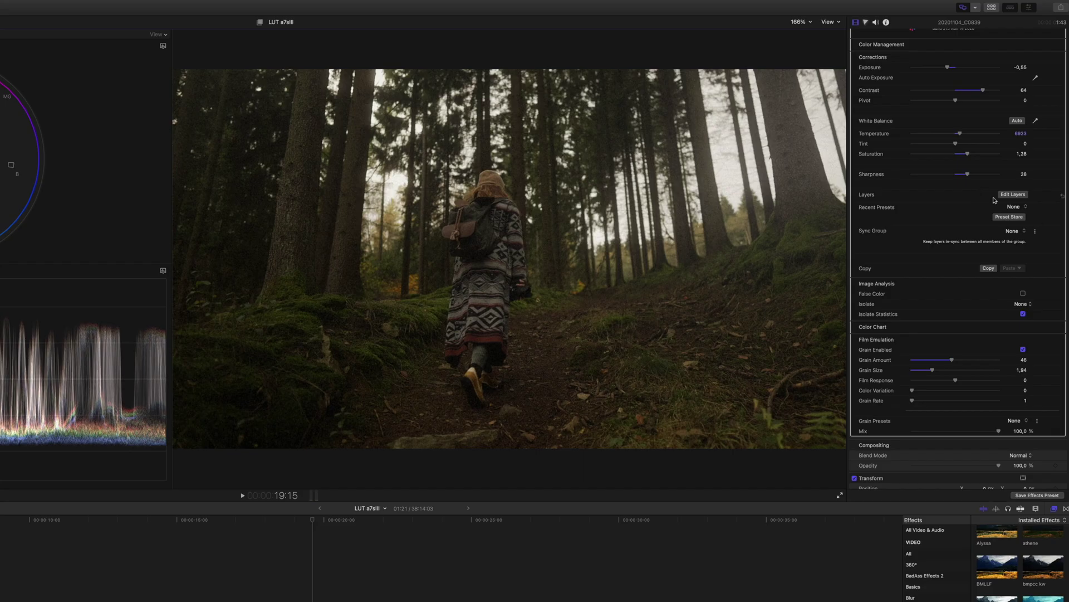
# Open the Color Finale layers editor and move its window higher over the viewer.
pyautogui.click(1009, 196)
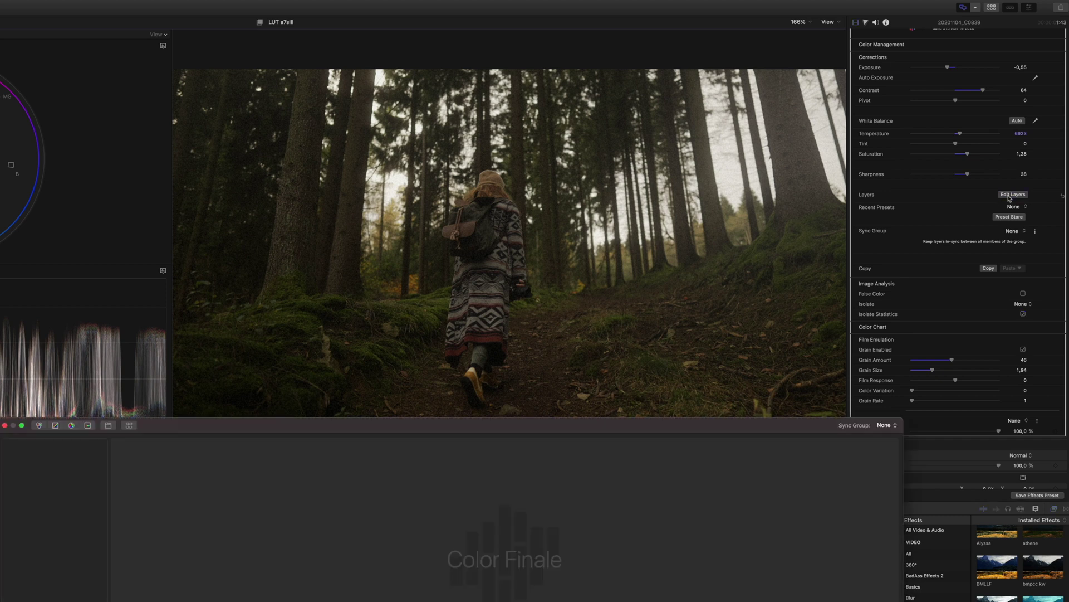
pyautogui.moveTo(345, 431); pyautogui.dragTo(363, 377)
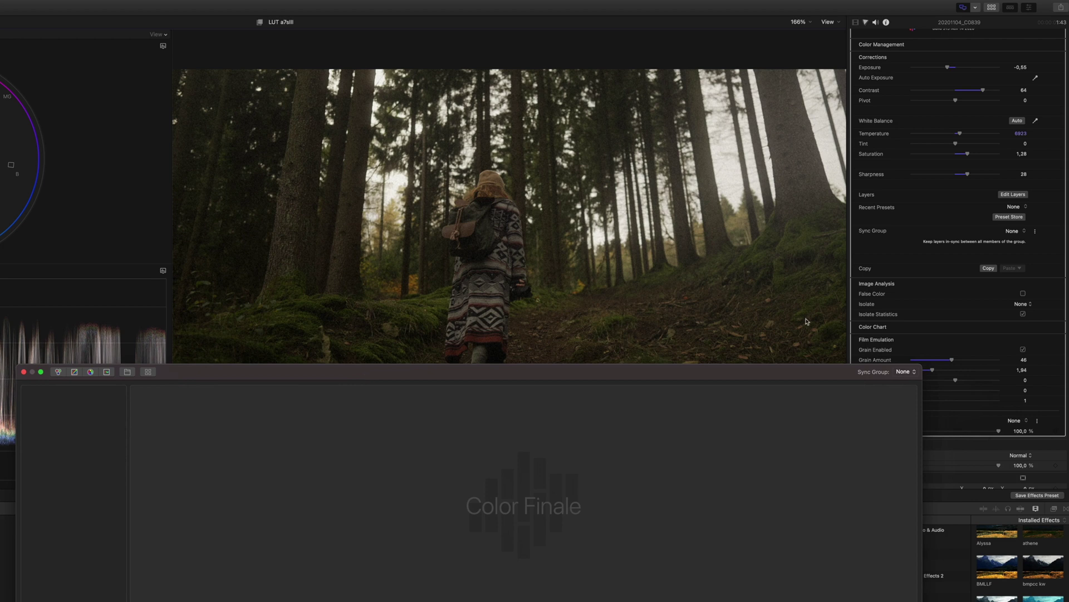
# Delete the ColorFinalePro effect and its adjustments from the walking clip 20201104_C0839.
pyautogui.scroll(3, 961, 58)
pyautogui.click(934, 49)
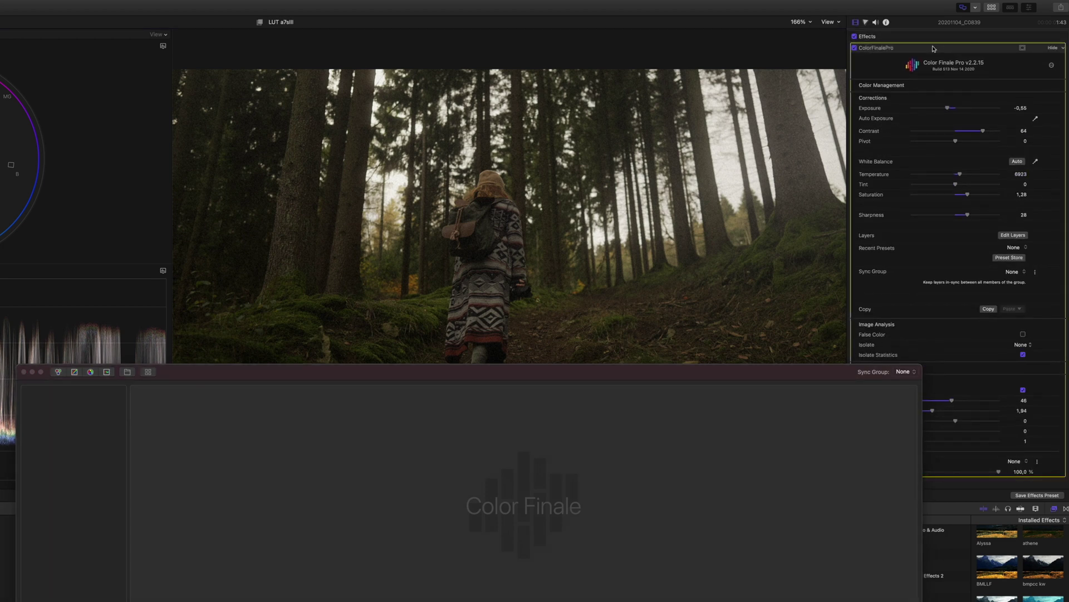
pyautogui.press('Delete')
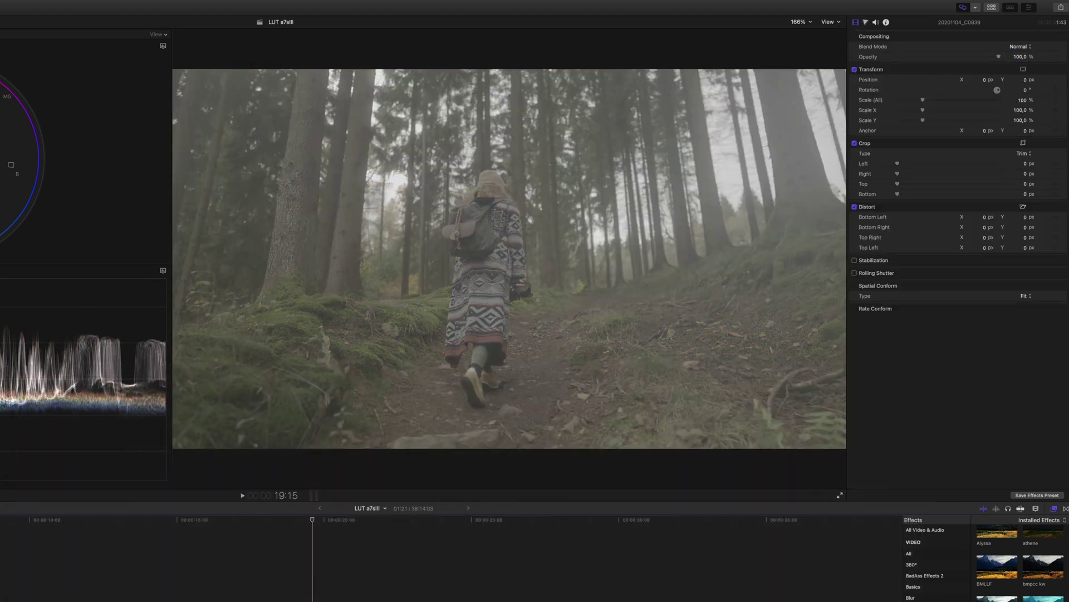
pyautogui.press('super+z')
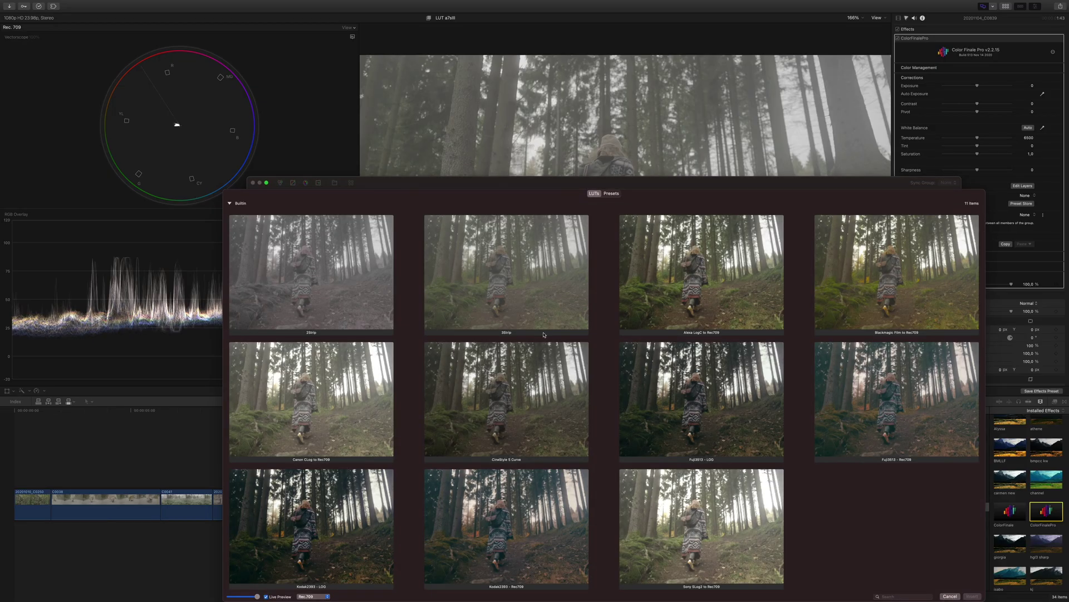
# Browse the live LUT previews in the built-in group and the KREATIV WEDDING a7sIII_slog3 folder.
pyautogui.scroll(-10, 544, 335)
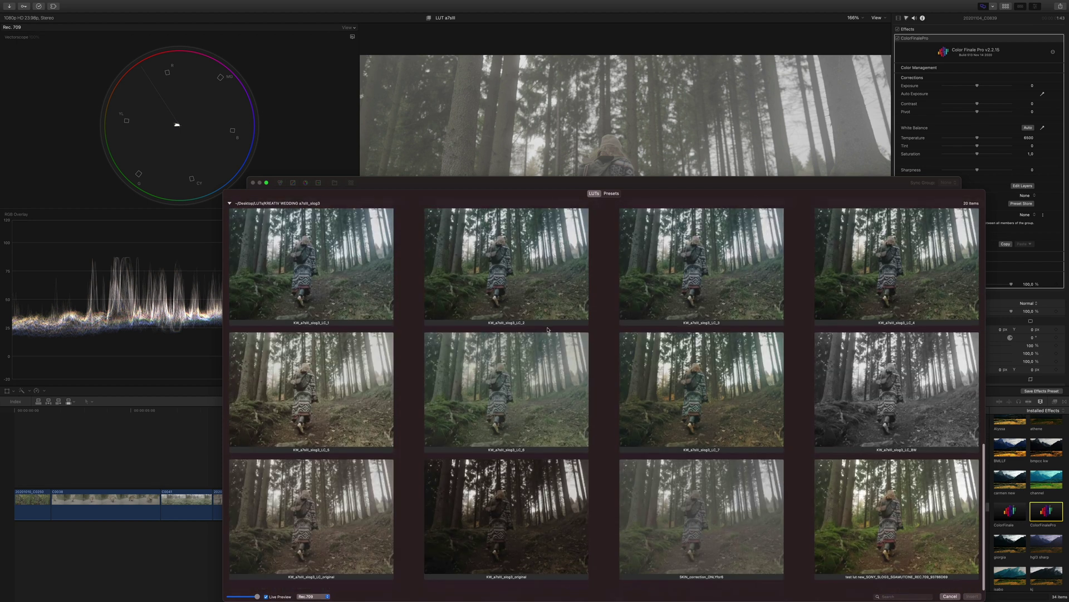
pyautogui.scroll(5, 498, 352)
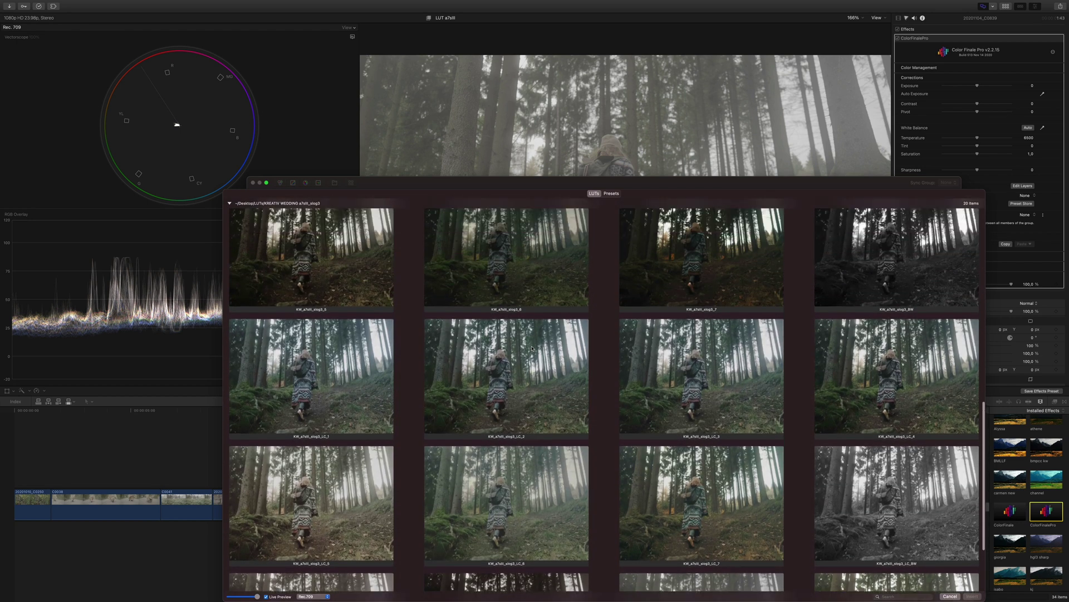
pyautogui.scroll(2, 409, 315)
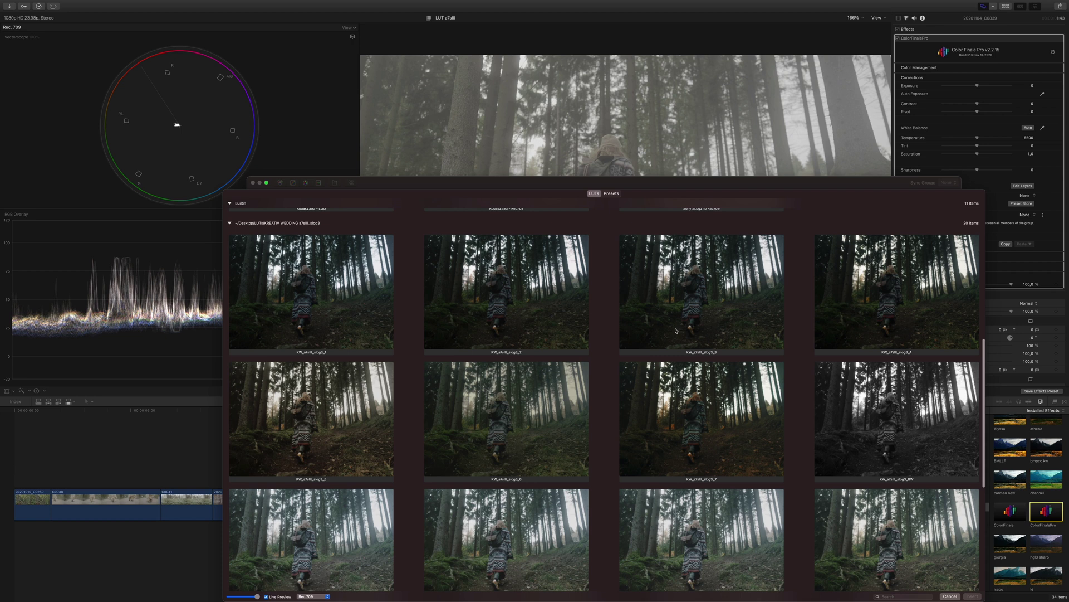
pyautogui.scroll(1, 539, 328)
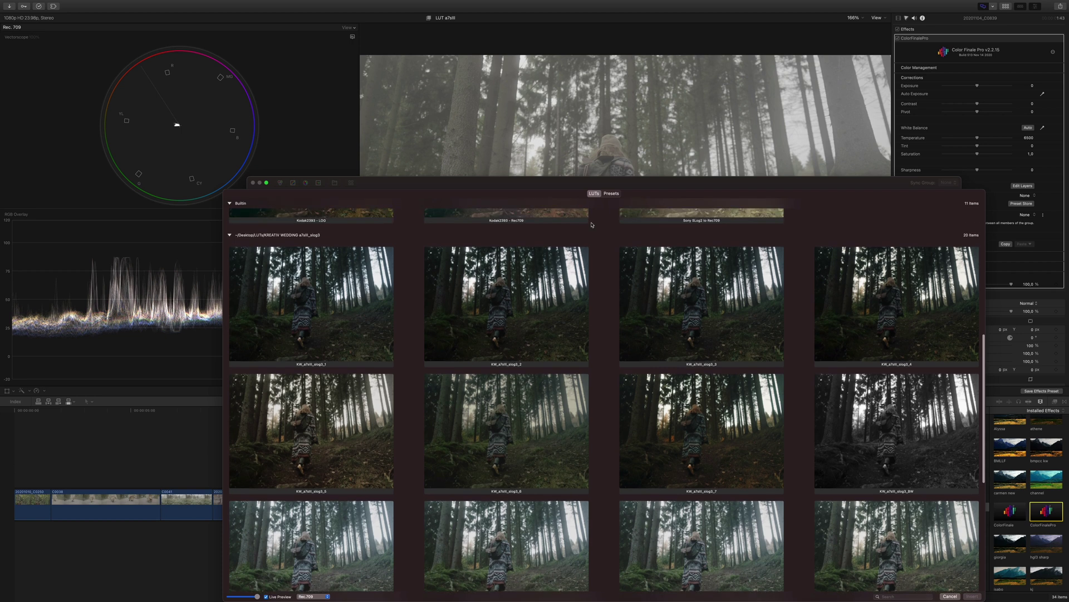
pyautogui.scroll(2, 555, 335)
pyautogui.scroll(-2, 707, 333)
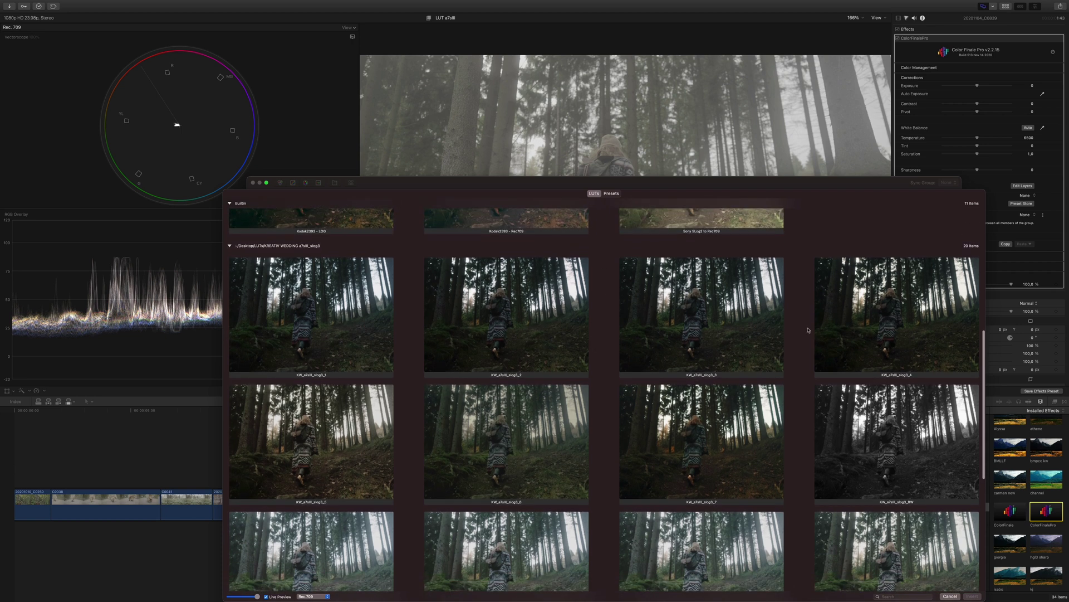
pyautogui.scroll(-2, 860, 329)
pyautogui.moveTo(256, 596)
pyautogui.mouseDown()
pyautogui.moveTo(241, 596)
pyautogui.moveTo(256, 596)
pyautogui.mouseUp()
pyautogui.scroll(-5, 529, 486)
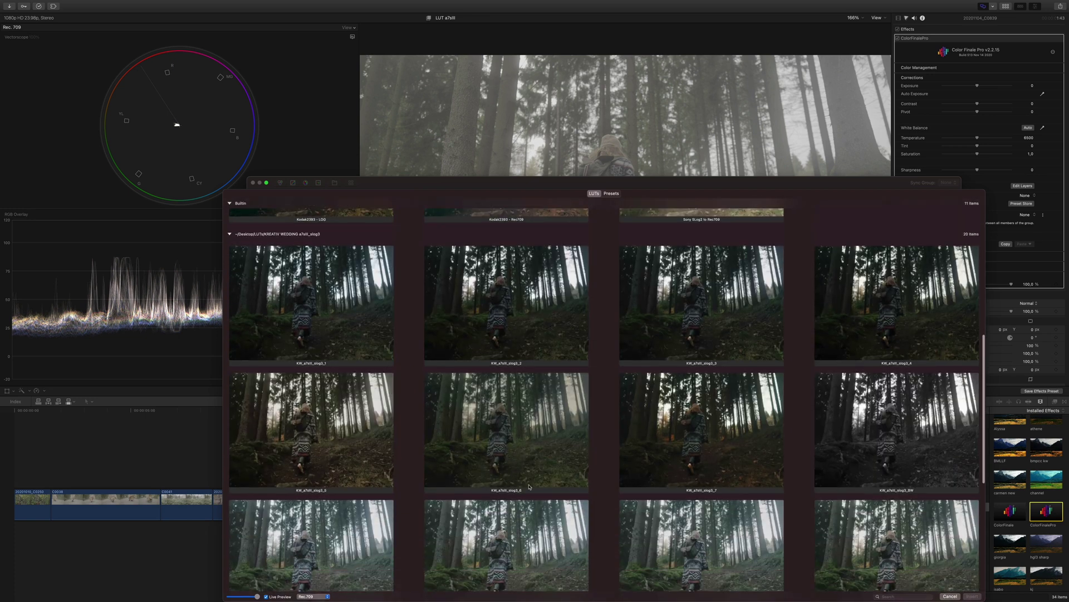
# Insert the KW_a7sIII_slog3_7 LUT as a layer, then turn off its visibility.
pyautogui.click(704, 408)
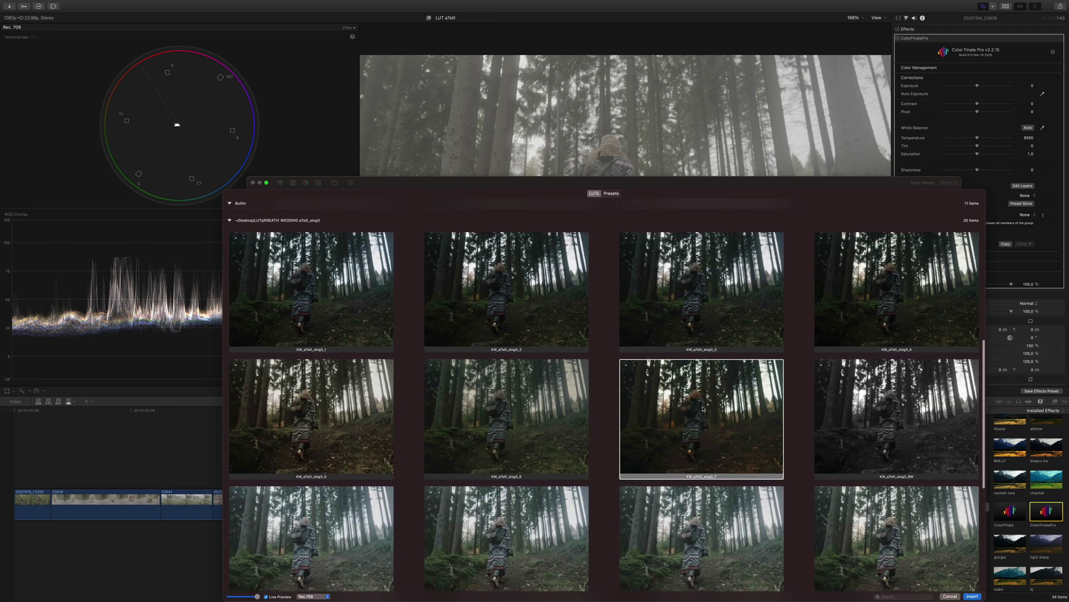
pyautogui.click(973, 596)
pyautogui.moveTo(554, 315); pyautogui.dragTo(562, 350)
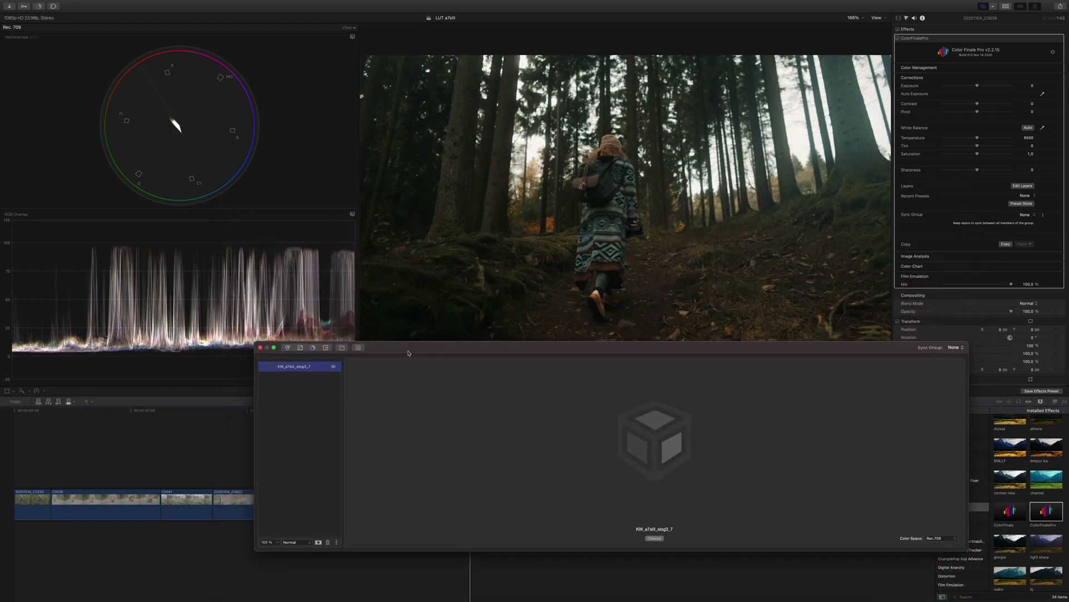
pyautogui.click(278, 542)
pyautogui.moveTo(268, 552); pyautogui.dragTo(281, 555)
pyautogui.click(333, 370)
pyautogui.click(333, 368)
# Add a Curves layer, enlarge the layers editor and shape the master curve into a contrasty S-curve with darkened shadows and lifted highlights.
pyautogui.click(300, 348)
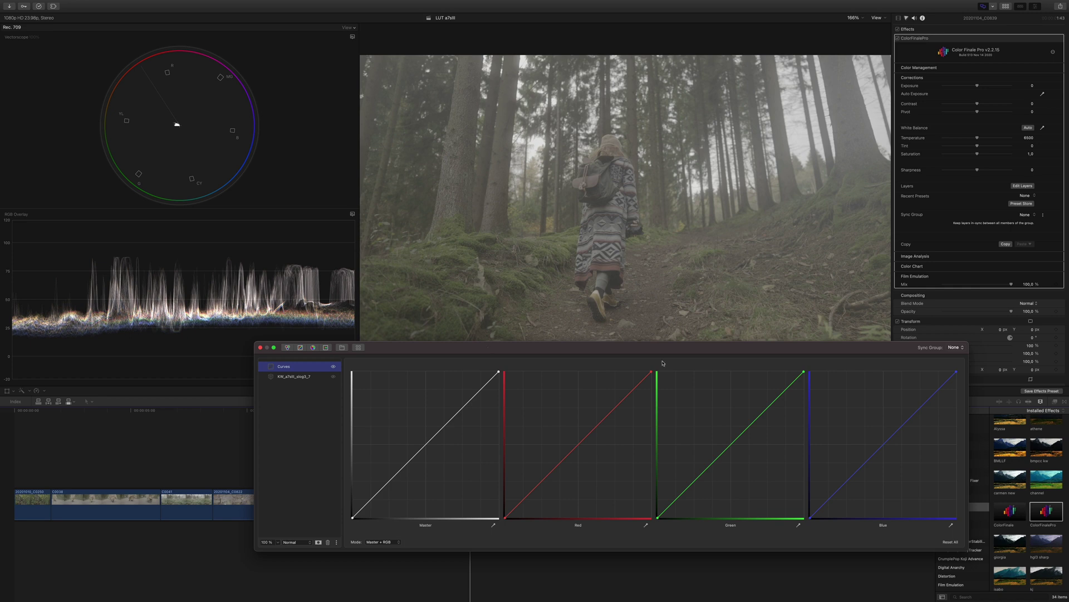
pyautogui.moveTo(630, 348); pyautogui.dragTo(586, 319)
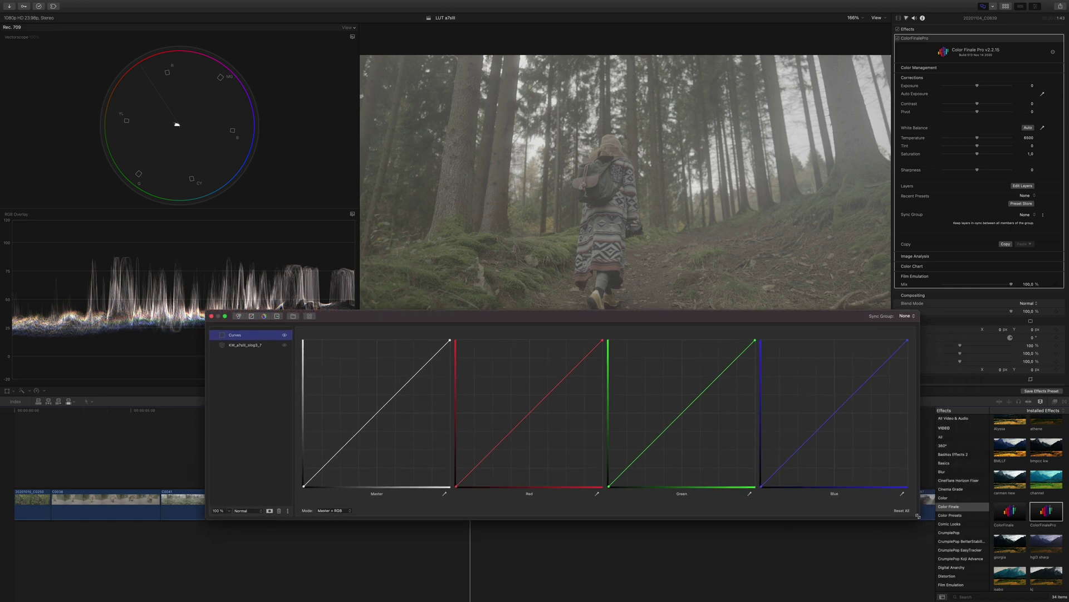
pyautogui.moveTo(918, 516); pyautogui.dragTo(985, 553)
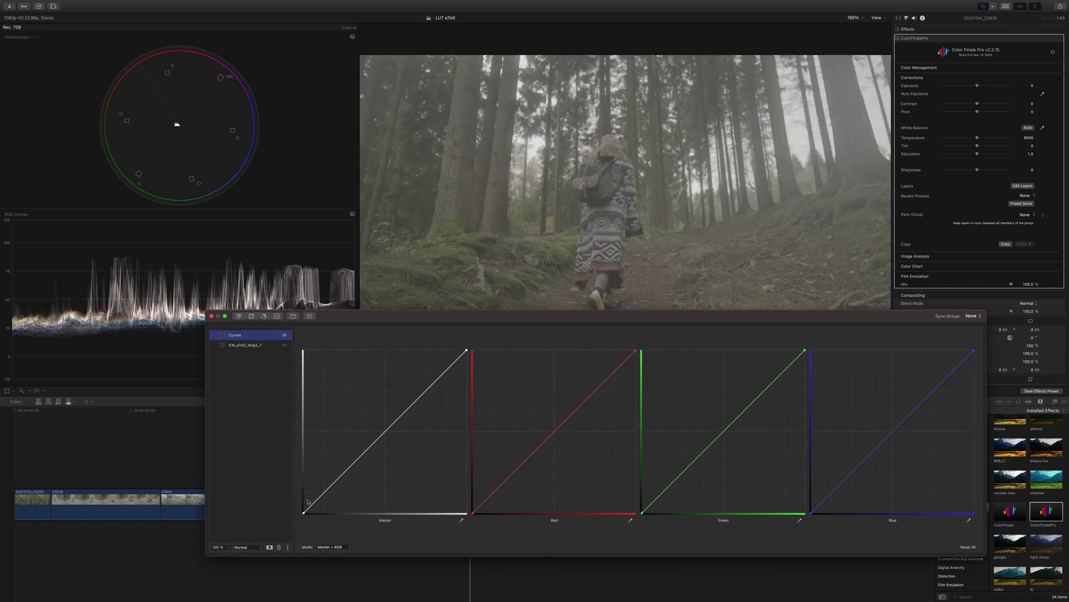
pyautogui.moveTo(306, 514); pyautogui.dragTo(356, 493)
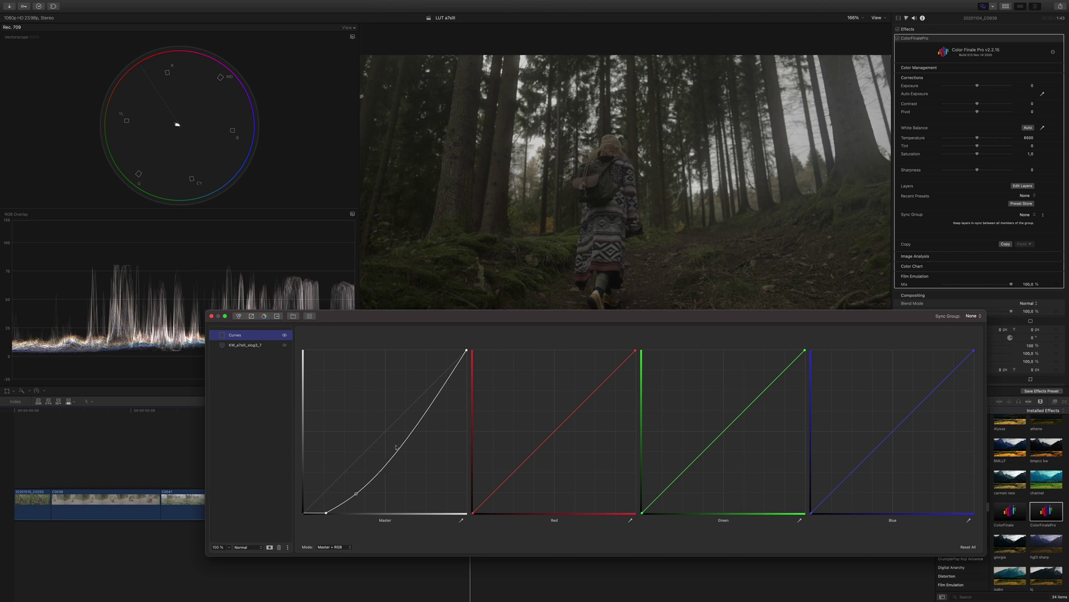
pyautogui.moveTo(397, 454); pyautogui.dragTo(403, 408)
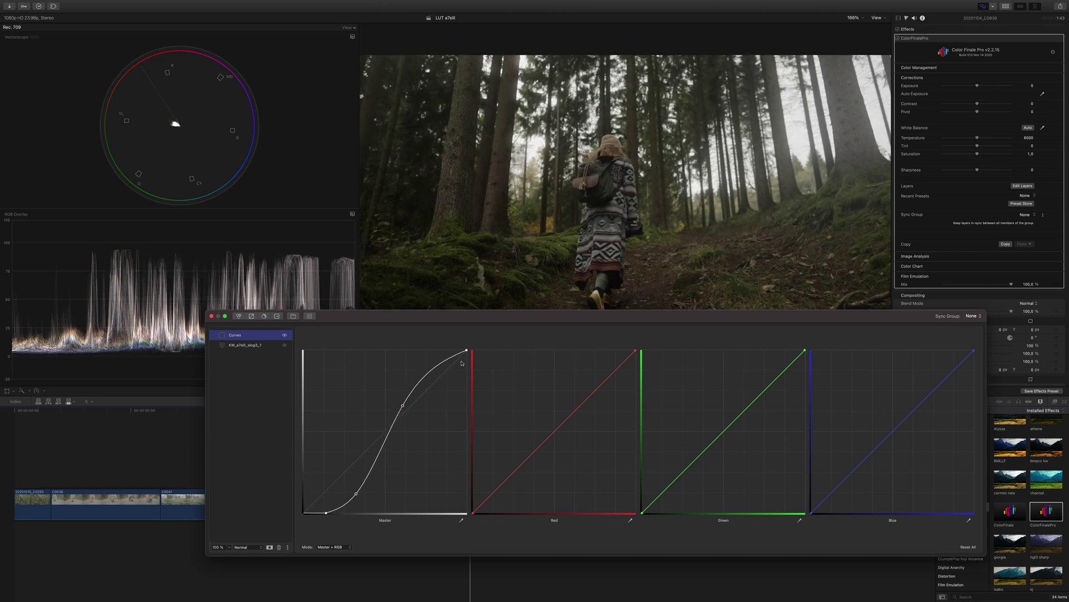
pyautogui.moveTo(466, 352); pyautogui.dragTo(468, 355)
pyautogui.moveTo(402, 407); pyautogui.dragTo(402, 405)
# Add a Six Vectors layer with green hue -0,165, saturation -0,073, luminosity -0,662 and yellow hue 0,027, saturation 0,22, luminosity -0,441.
pyautogui.click(264, 316)
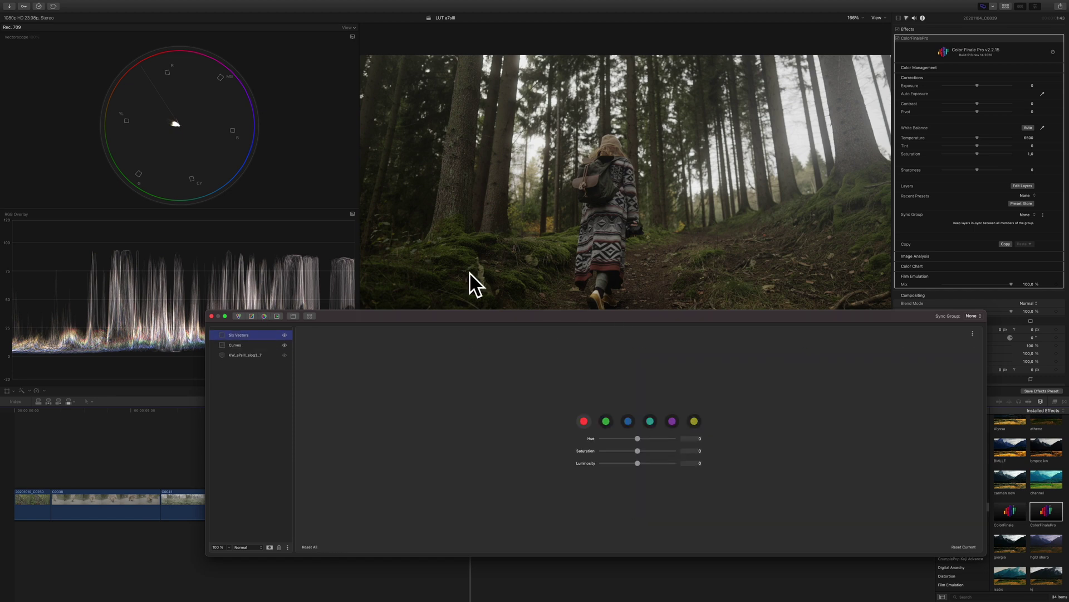
pyautogui.click(609, 425)
pyautogui.moveTo(636, 440); pyautogui.dragTo(614, 463)
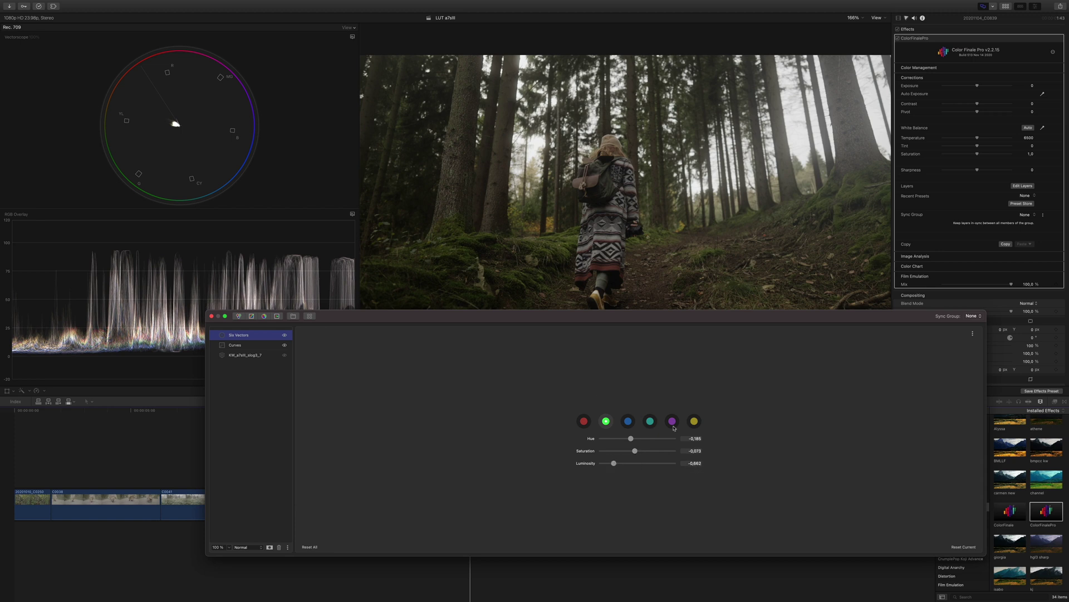
pyautogui.click(694, 422)
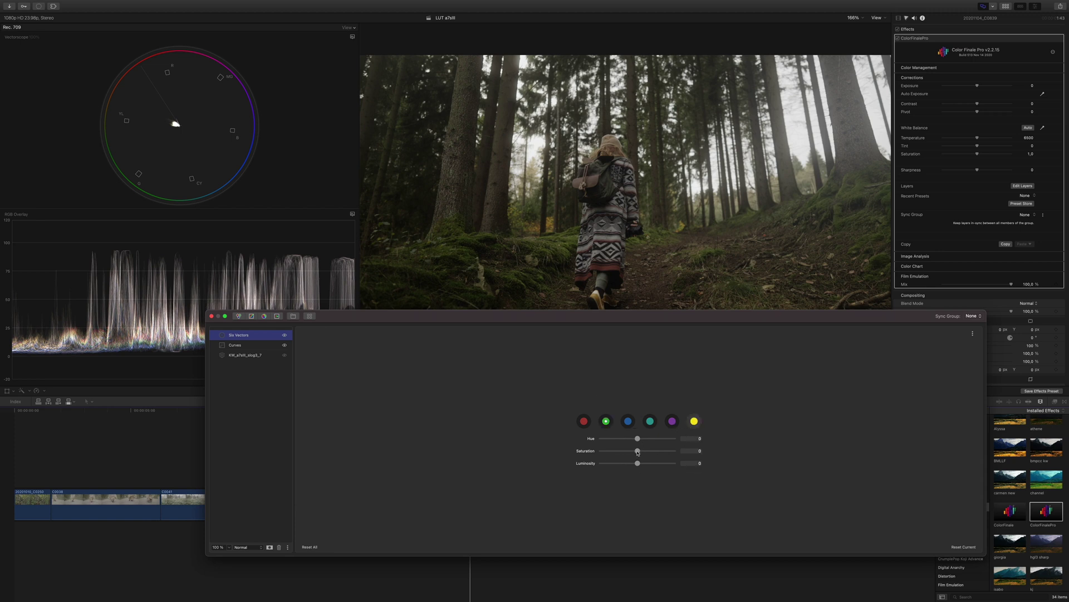
pyautogui.moveTo(638, 451)
pyautogui.mouseDown()
pyautogui.moveTo(636, 464)
pyautogui.moveTo(619, 464)
pyautogui.moveTo(639, 439)
pyautogui.mouseUp()
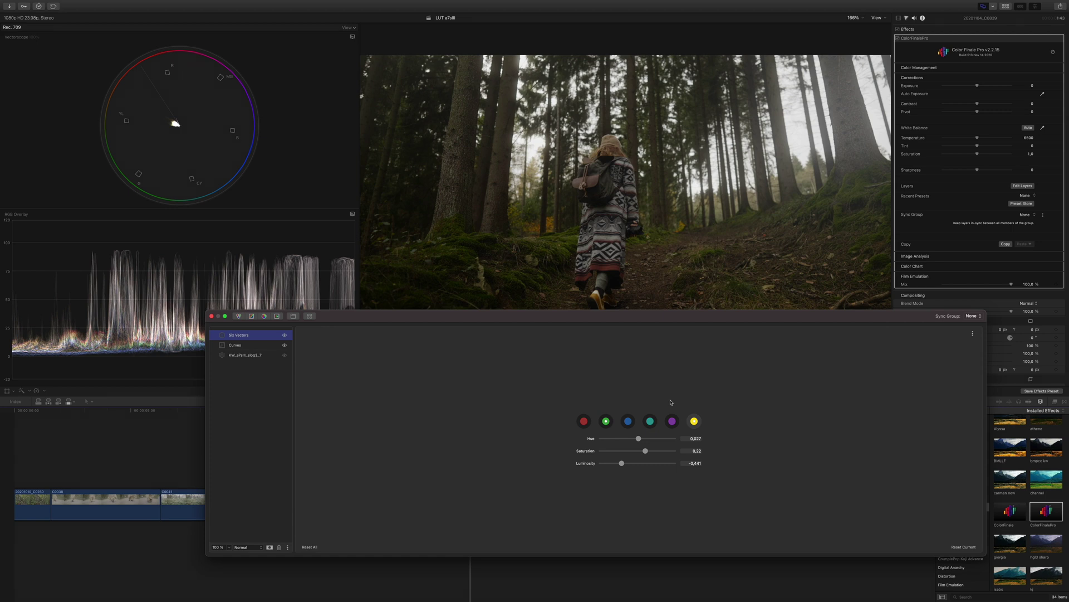
# Add an HSL Curves layer, then delete all four layers from the Color Finale stack.
pyautogui.click(277, 316)
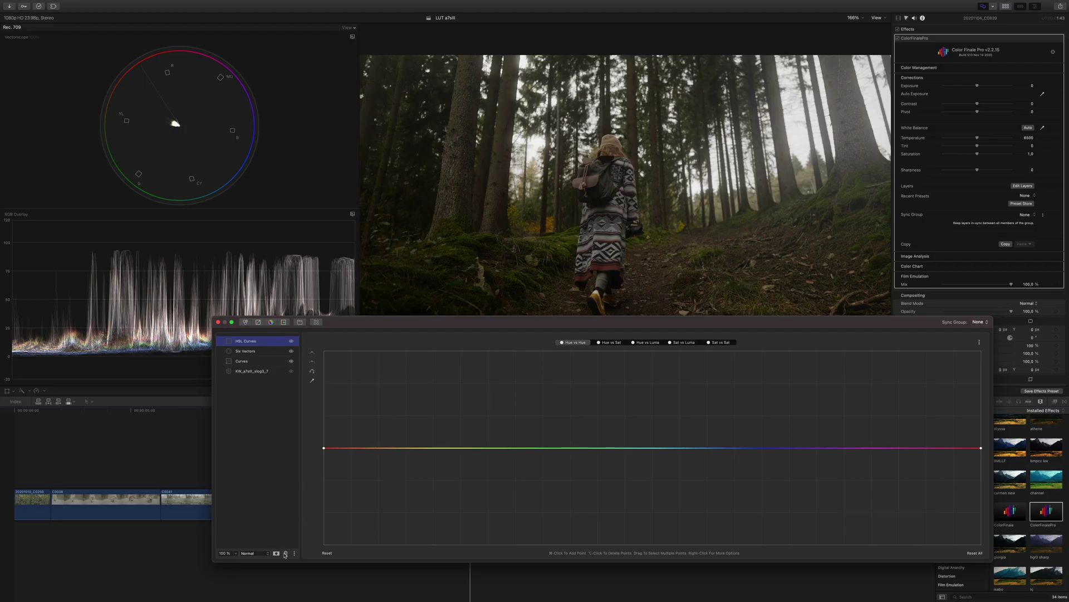
pyautogui.click(285, 554)
pyautogui.click(285, 554)
pyautogui.click(285, 554)
pyautogui.click(285, 555)
# Add a Color Wheels layer with a mask, open its mask settings and move the editor clear of the footage.
pyautogui.click(258, 322)
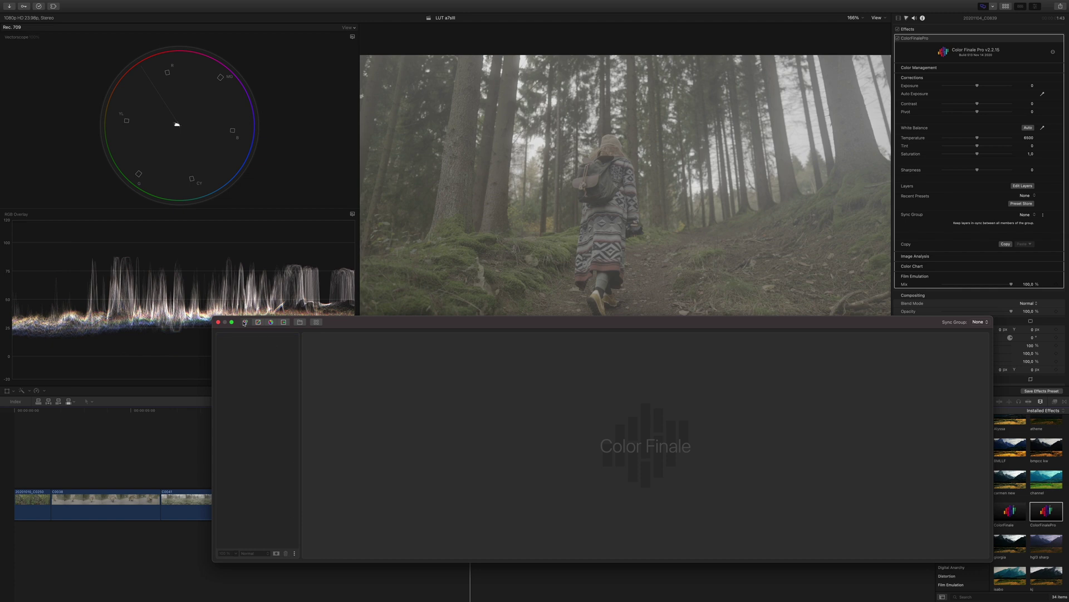
pyautogui.click(276, 566)
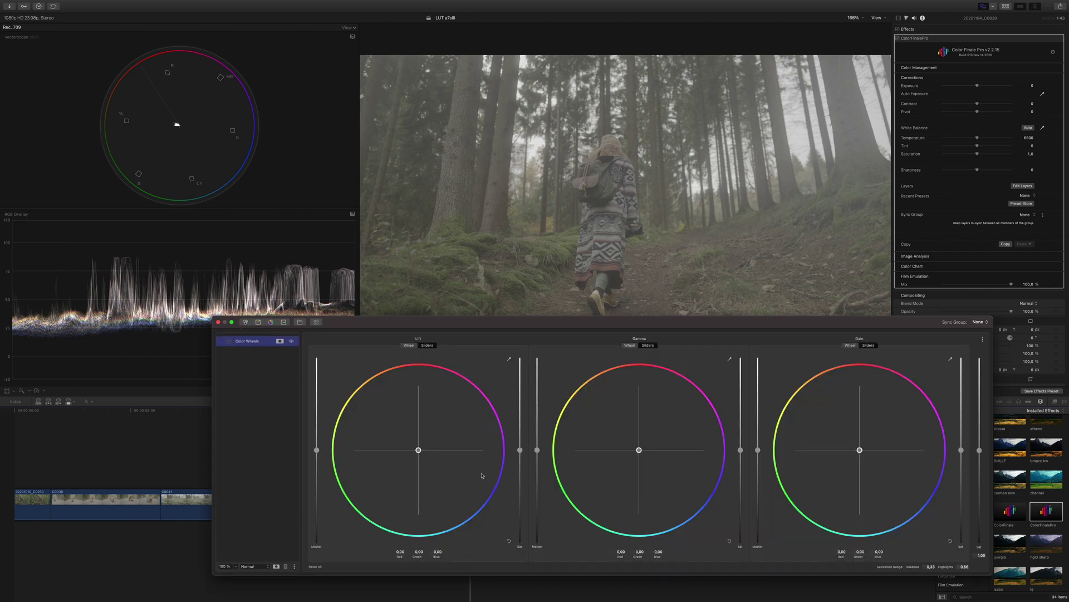
pyautogui.click(280, 341)
pyautogui.moveTo(381, 320); pyautogui.dragTo(339, 313)
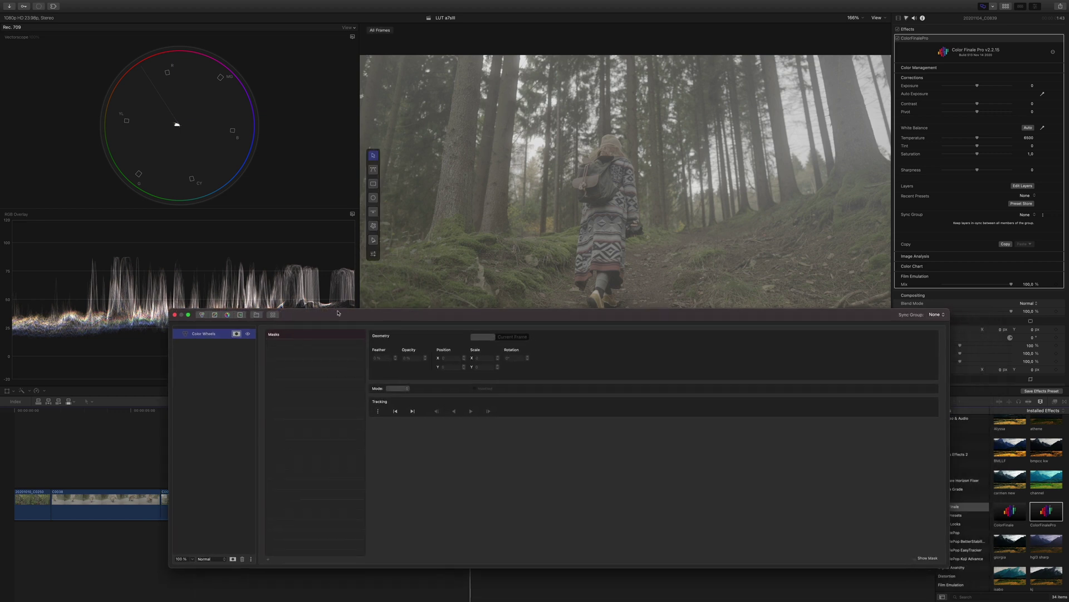
pyautogui.moveTo(954, 310); pyautogui.dragTo(610, 369)
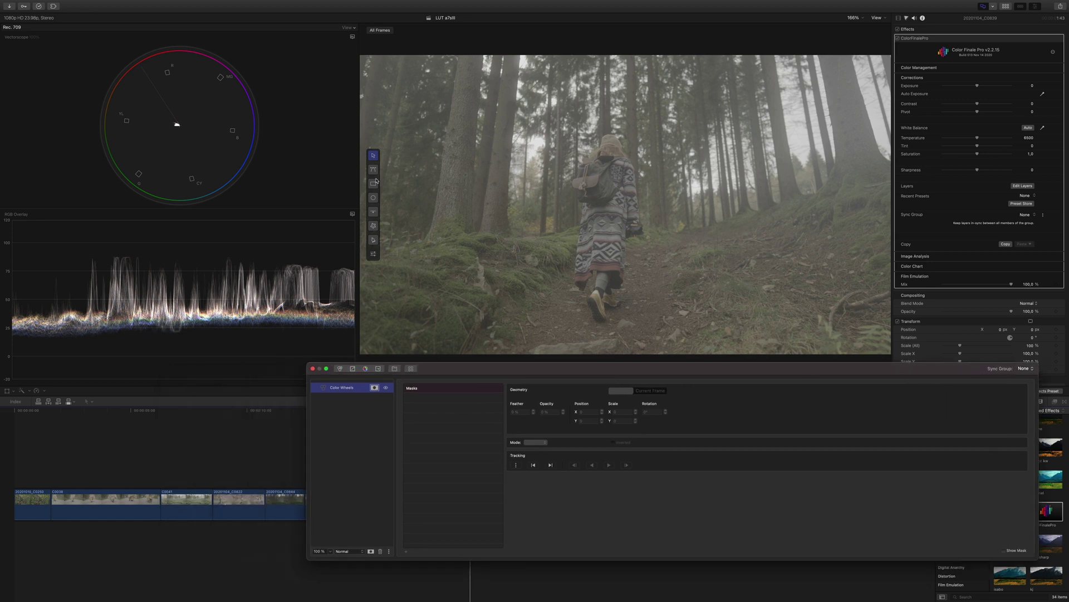
# Draw a large ellipse mask around the walking woman and raise its feather to about 93 %.
pyautogui.click(373, 199)
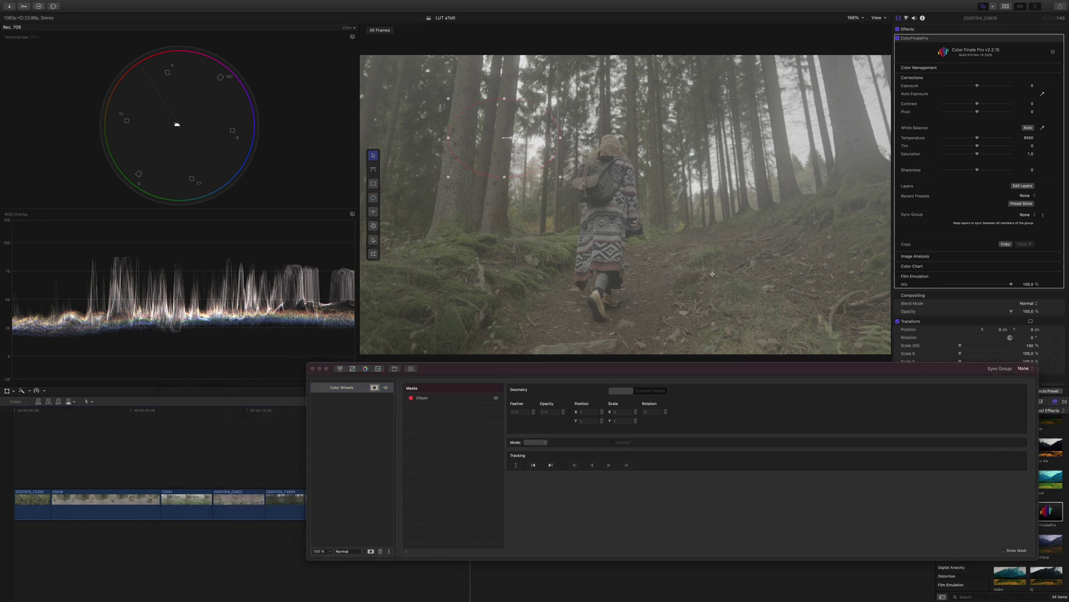
pyautogui.moveTo(449, 98); pyautogui.dragTo(721, 283)
pyautogui.moveTo(771, 322); pyautogui.dragTo(773, 324)
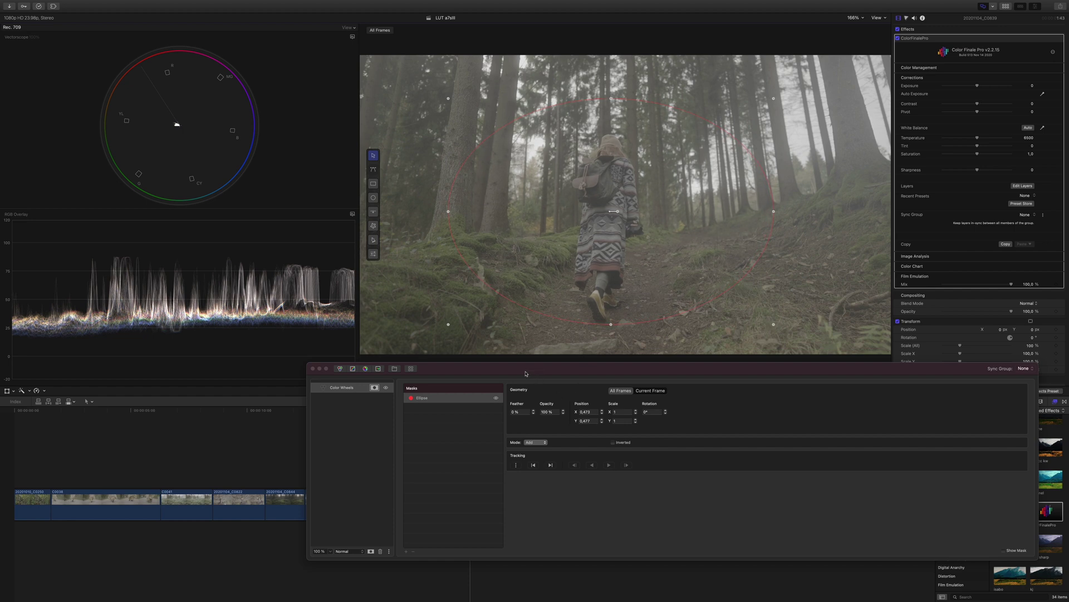
pyautogui.click(372, 254)
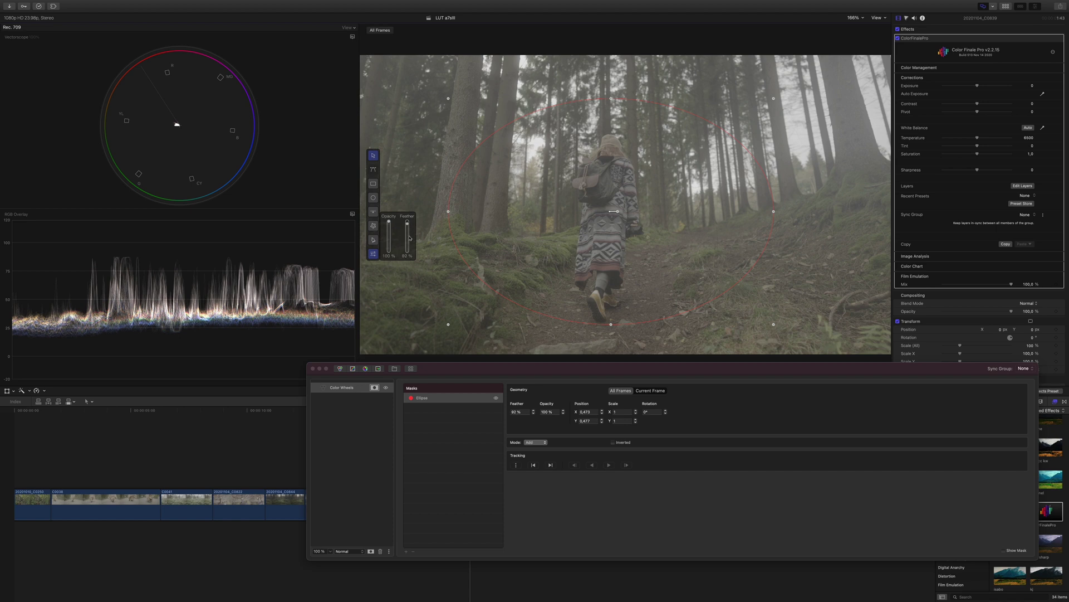
pyautogui.moveTo(437, 366); pyautogui.dragTo(407, 356)
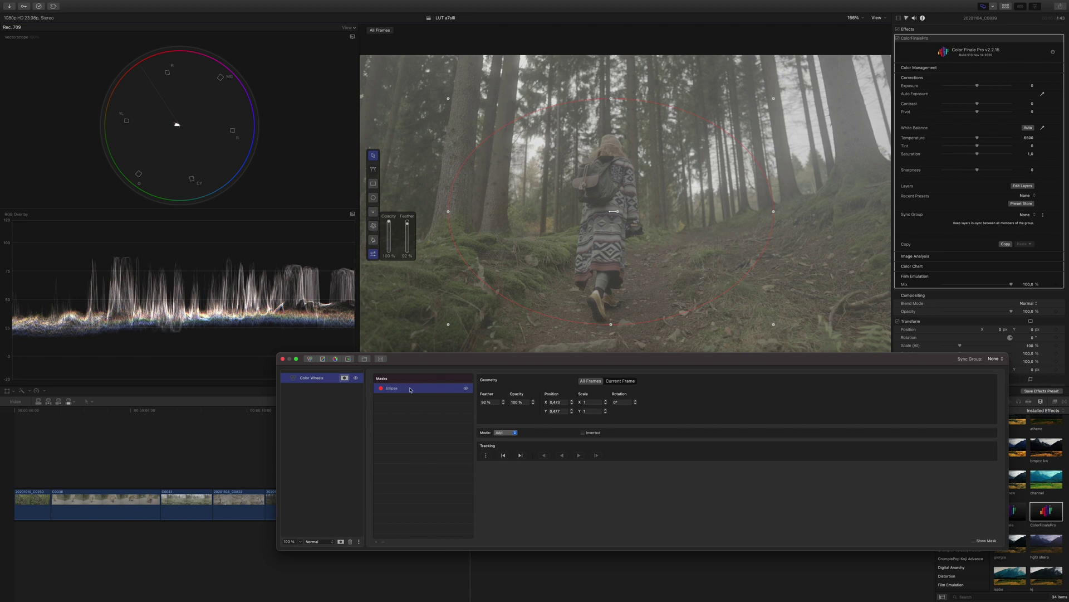
pyautogui.moveTo(437, 359); pyautogui.dragTo(429, 410)
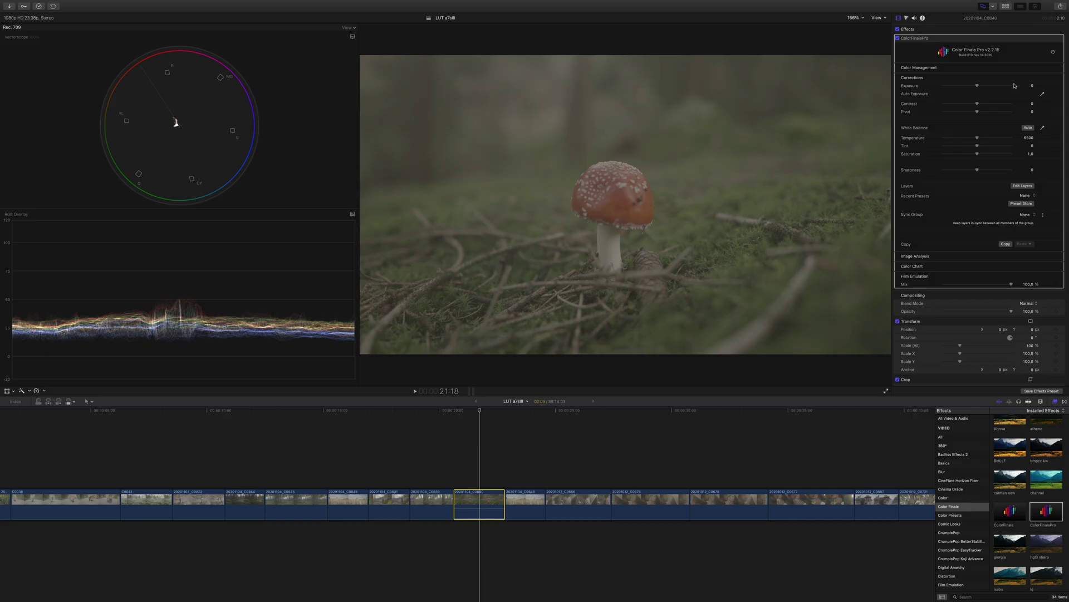
# Set the mushroom clip's exposure to -0,17 and contrast to 44, and cool its color temperature slightly.
pyautogui.moveTo(981, 106)
pyautogui.mouseDown()
pyautogui.moveTo(991, 104)
pyautogui.moveTo(975, 87)
pyautogui.moveTo(992, 105)
pyautogui.mouseUp()
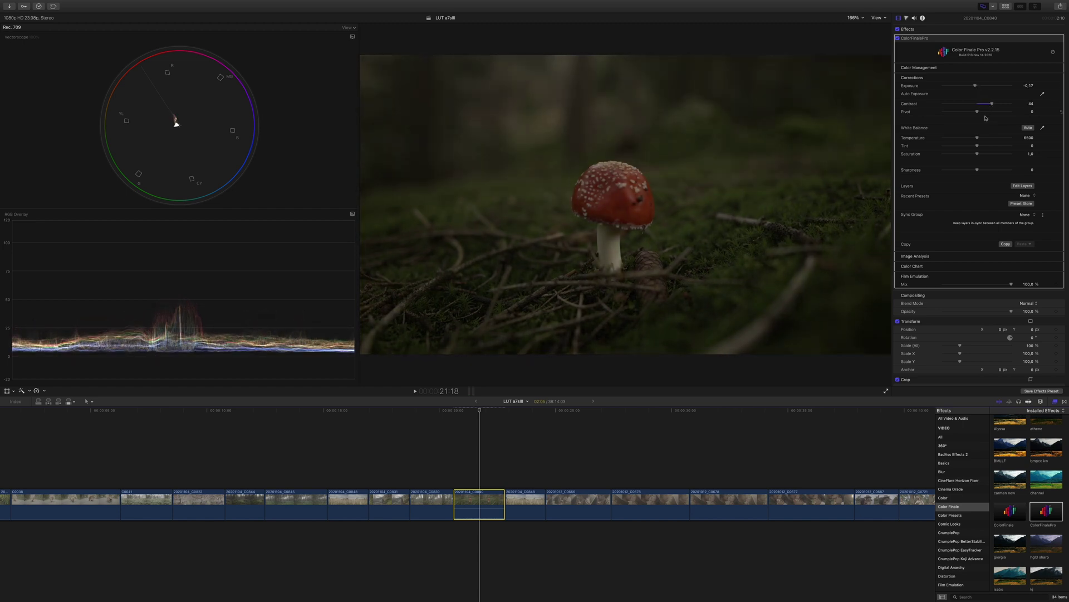
pyautogui.moveTo(976, 139); pyautogui.dragTo(975, 140)
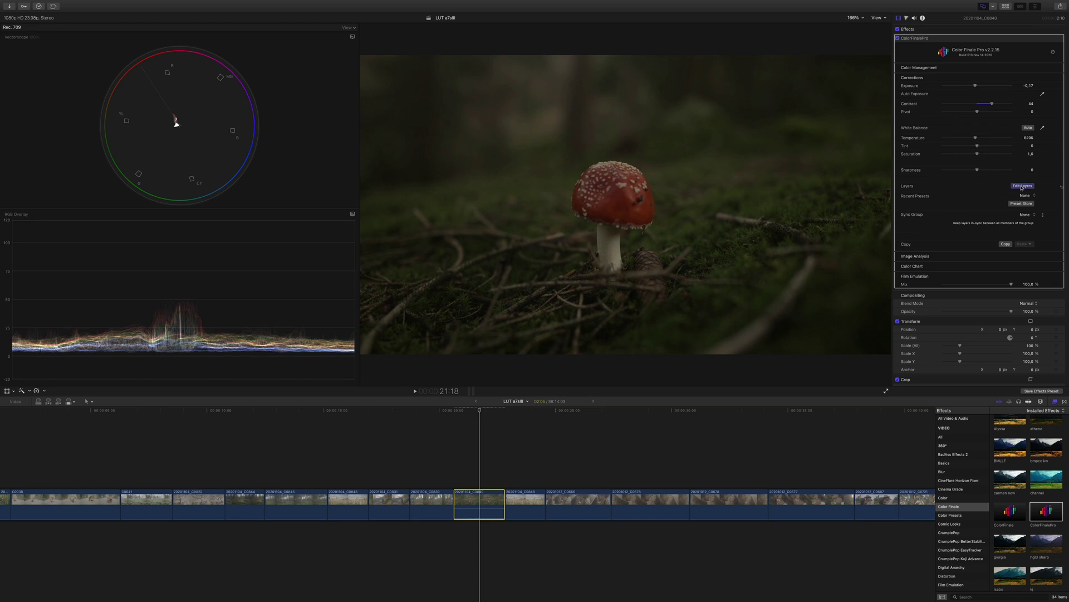
# Add a masked Color Wheels layer to the mushroom clip and trace a B-Spline mask around the red cap.
pyautogui.click(1022, 186)
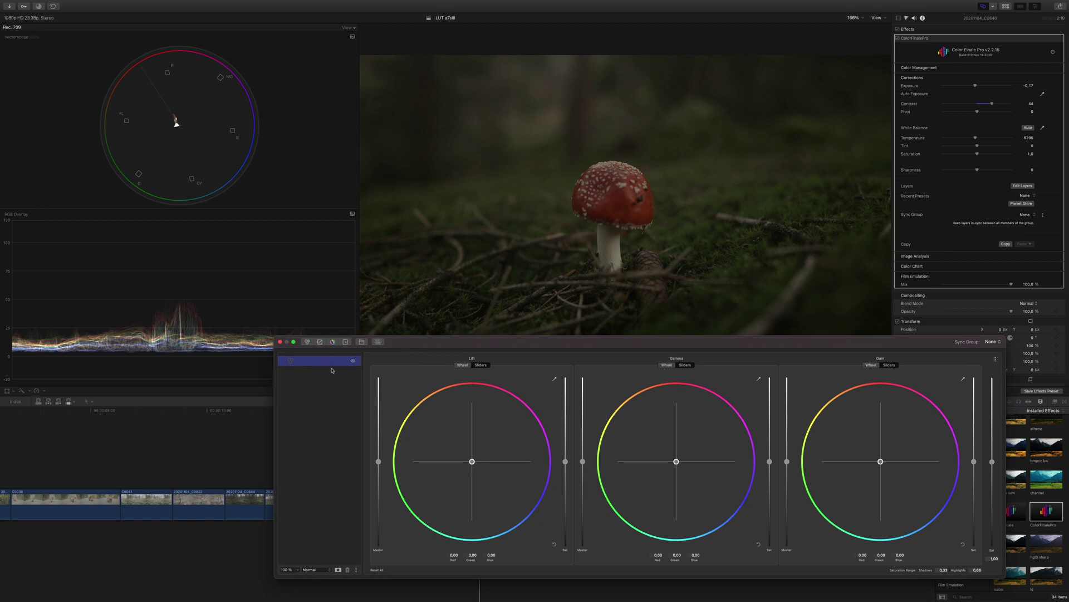
pyautogui.click(338, 570)
pyautogui.click(342, 361)
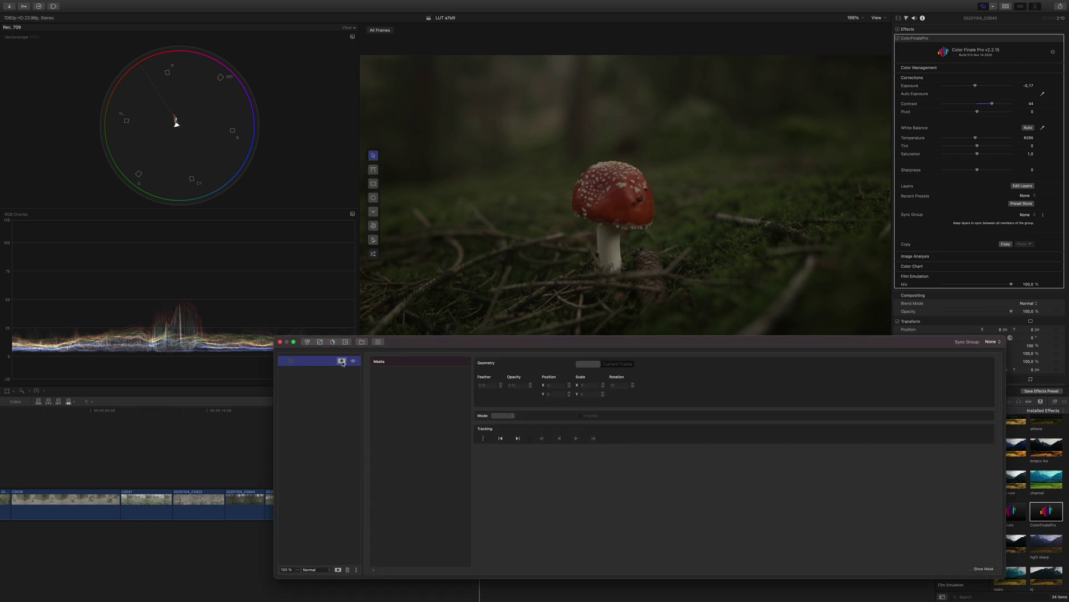
pyautogui.click(373, 226)
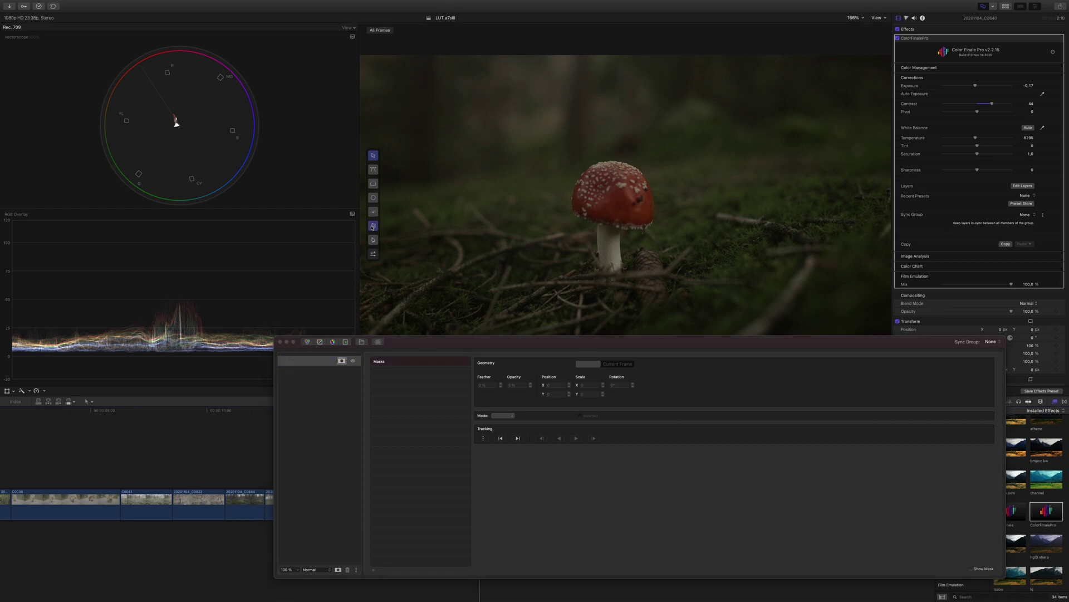
pyautogui.click(610, 163)
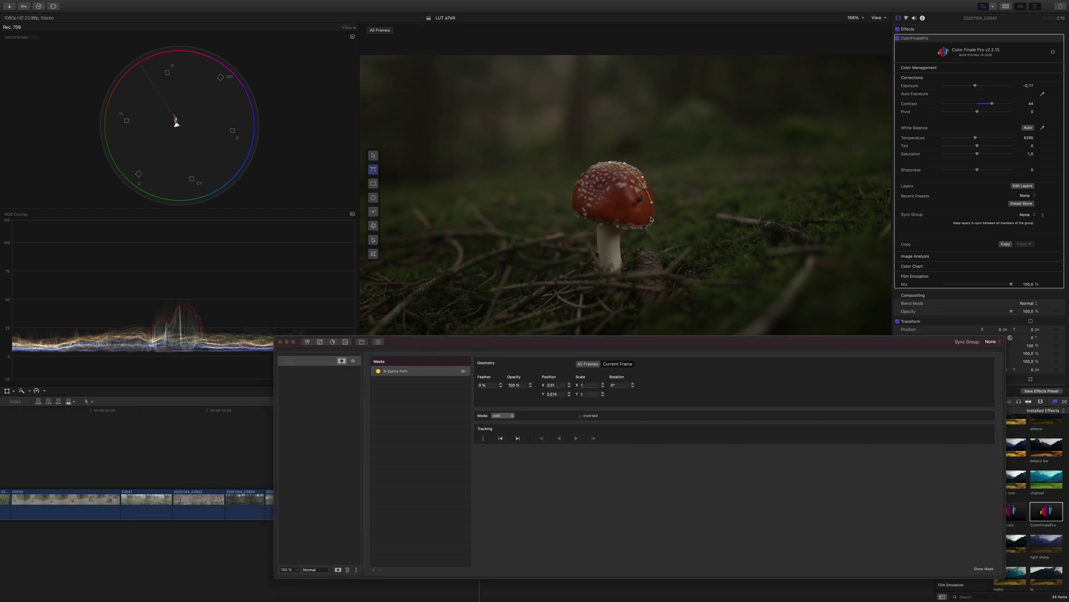
# Track the mushroom cap mask forward, return to the start of the tracked range and track it backward.
pyautogui.click(576, 437)
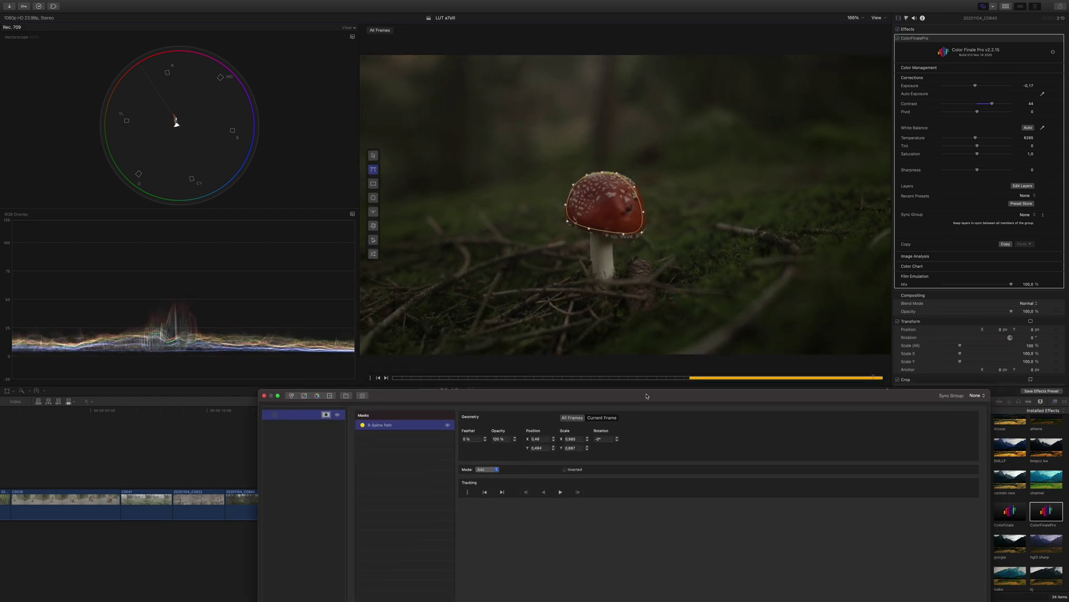
pyautogui.click(692, 377)
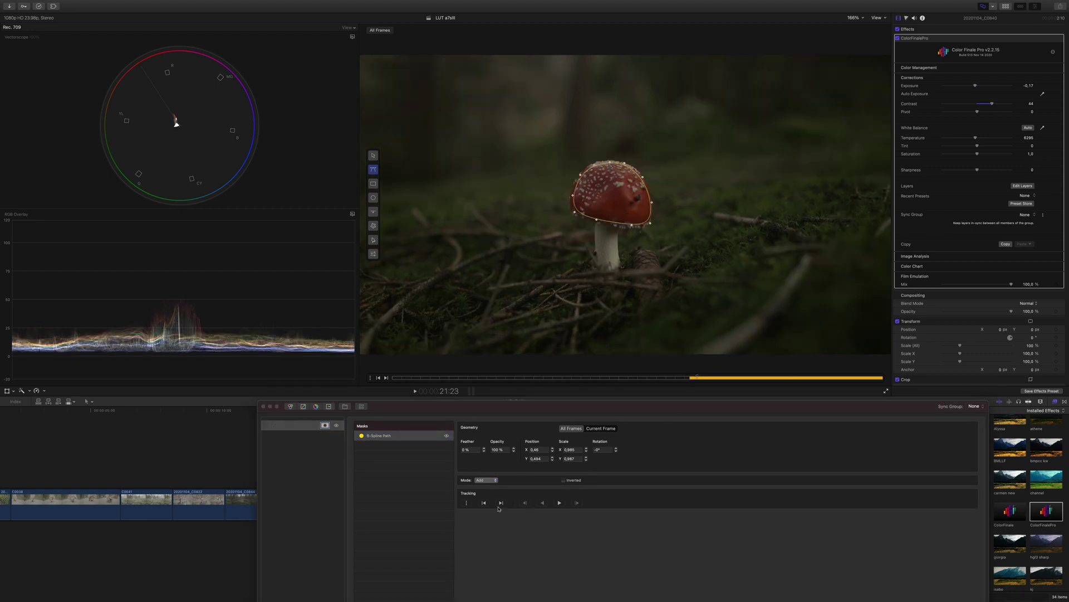
pyautogui.click(543, 505)
pyautogui.click(543, 504)
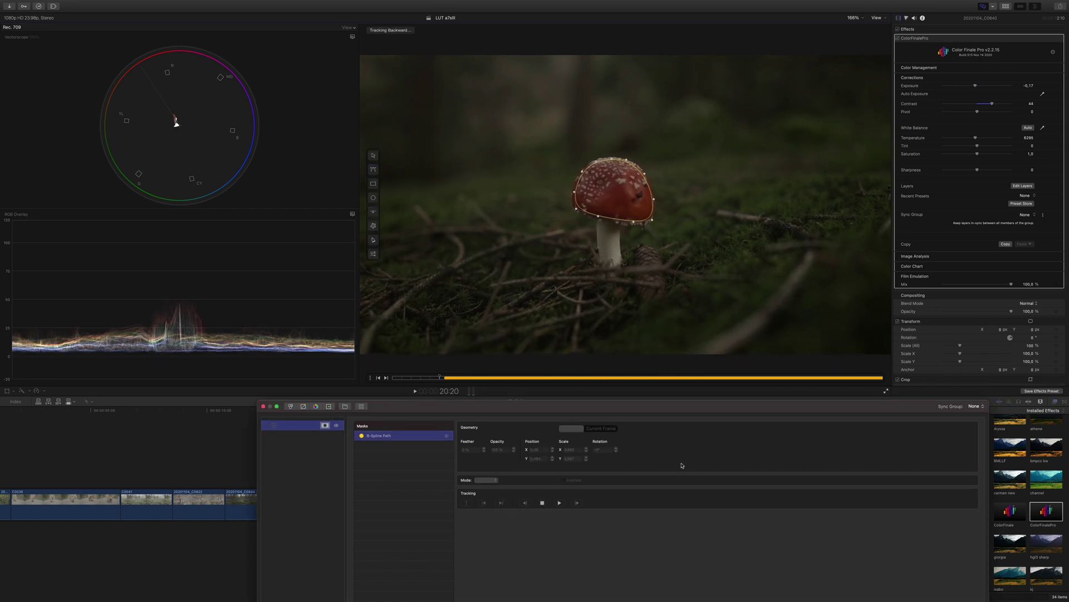
pyautogui.moveTo(639, 408); pyautogui.dragTo(660, 354)
pyautogui.click(617, 283)
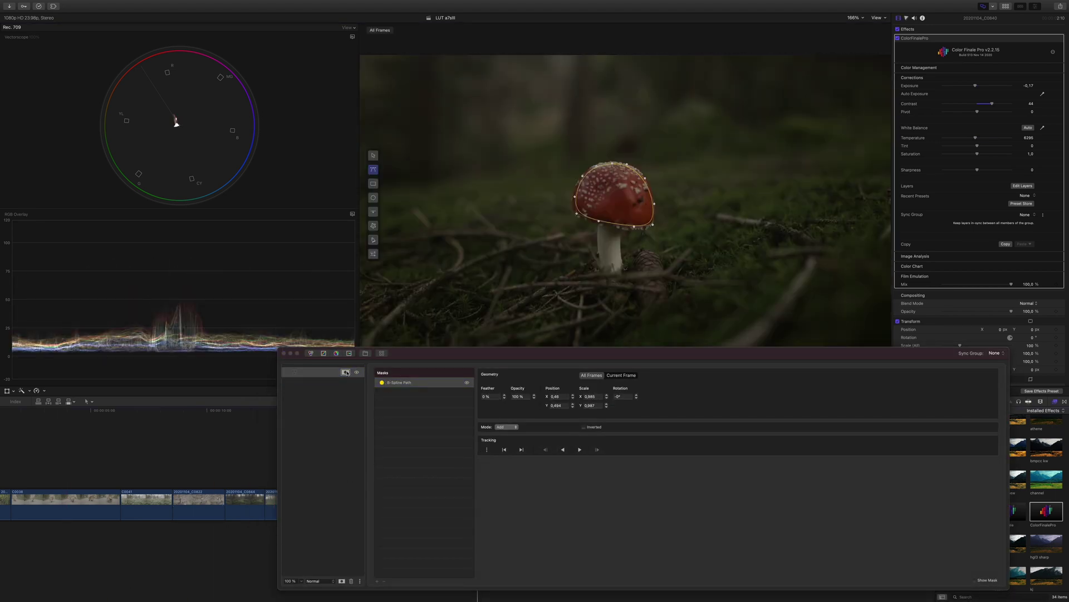
# Return to the layer's color wheels and push the gamma strongly toward blue to recolor the mushroom cap.
pyautogui.click(346, 373)
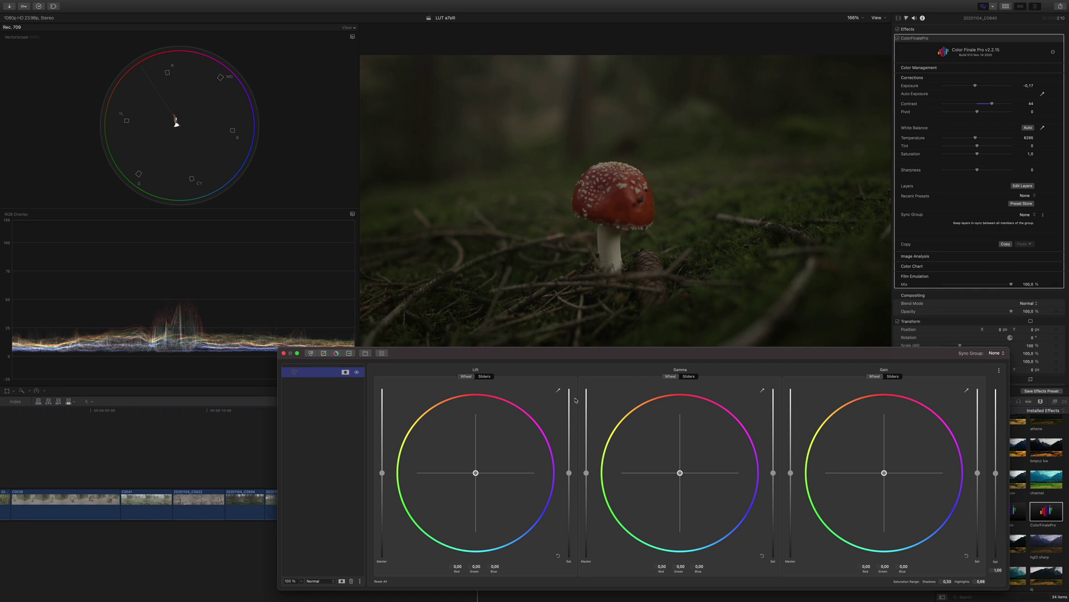
pyautogui.moveTo(429, 352); pyautogui.dragTo(411, 349)
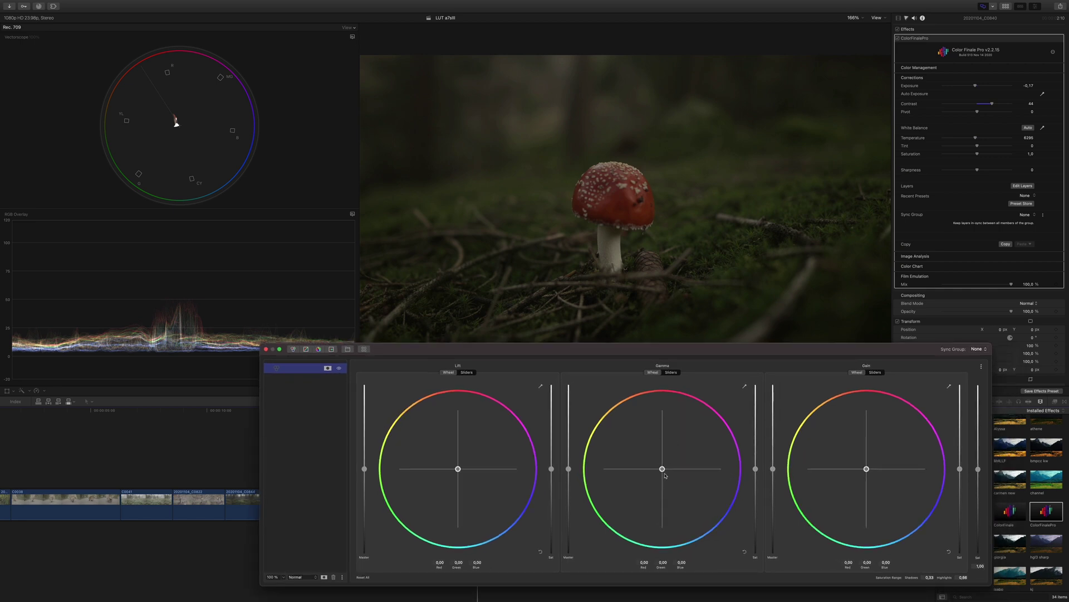
pyautogui.moveTo(662, 469); pyautogui.dragTo(684, 500)
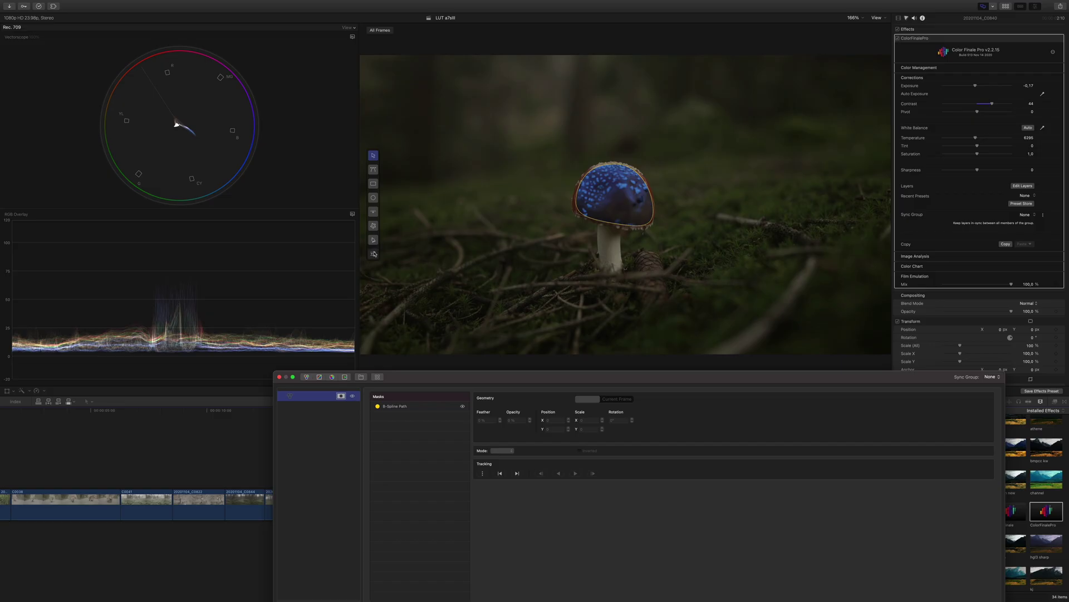
# Feather the B-Spline mask around the mushroom cap, return to the color wheels and move the editor below the timeline clips.
pyautogui.click(374, 254)
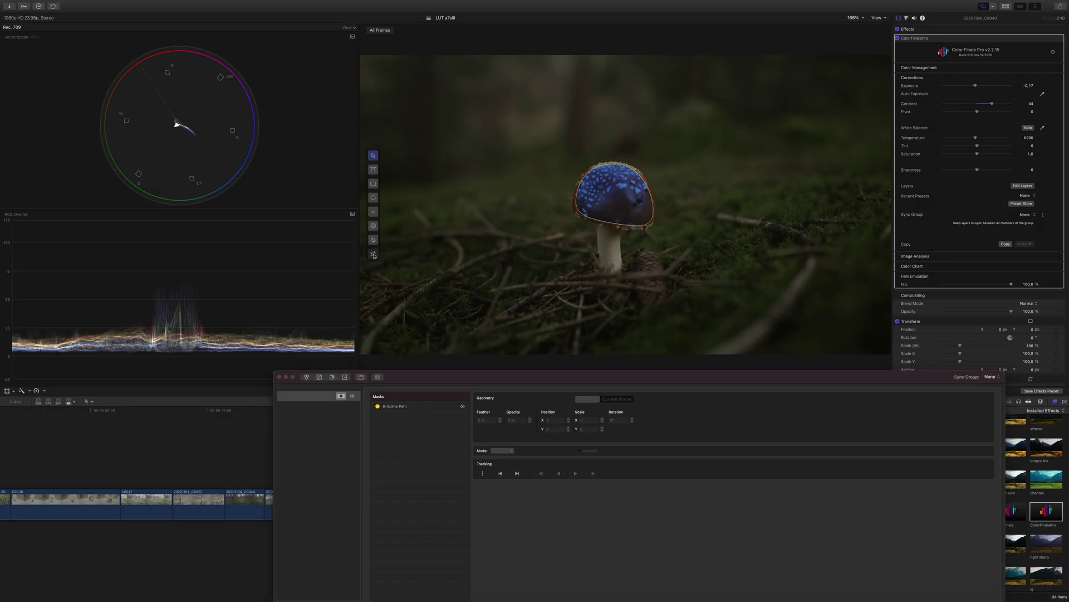
pyautogui.click(405, 408)
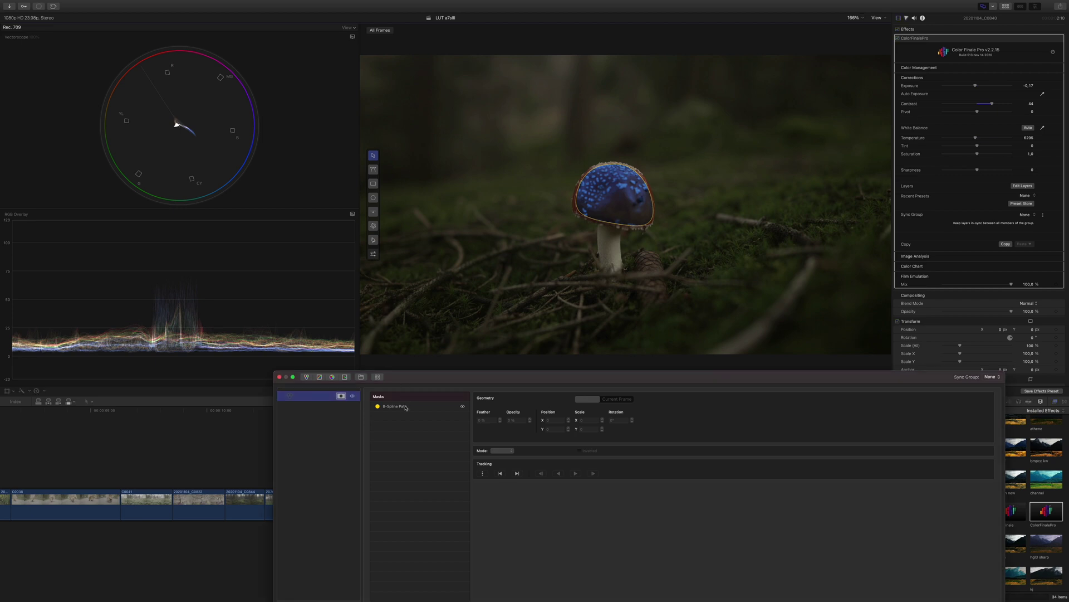
pyautogui.click(405, 407)
pyautogui.click(373, 255)
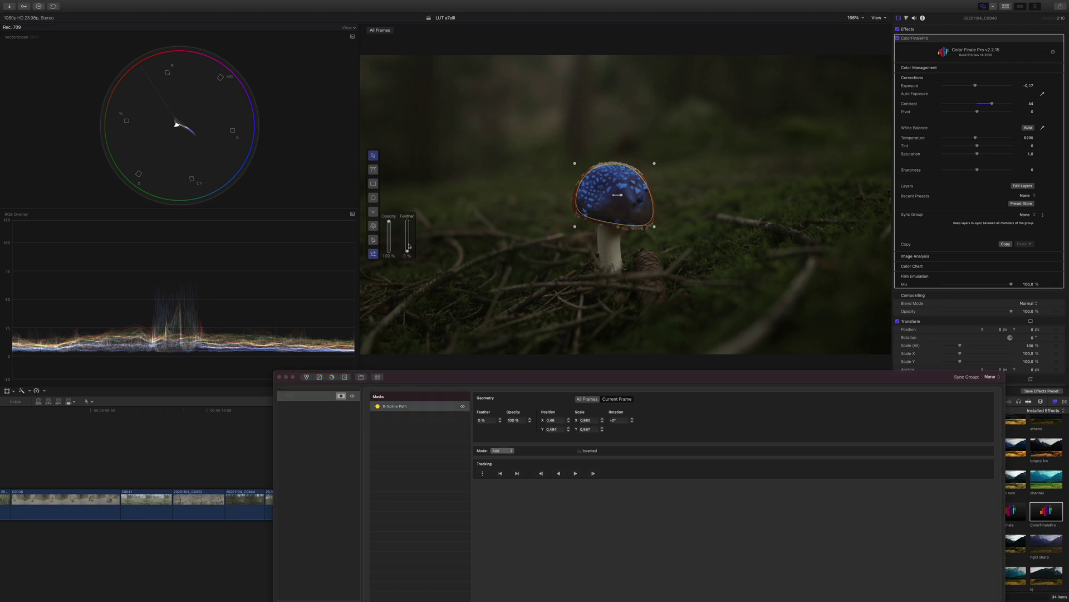
pyautogui.moveTo(407, 248); pyautogui.dragTo(409, 238)
pyautogui.click(341, 396)
pyautogui.moveTo(440, 381); pyautogui.dragTo(462, 528)
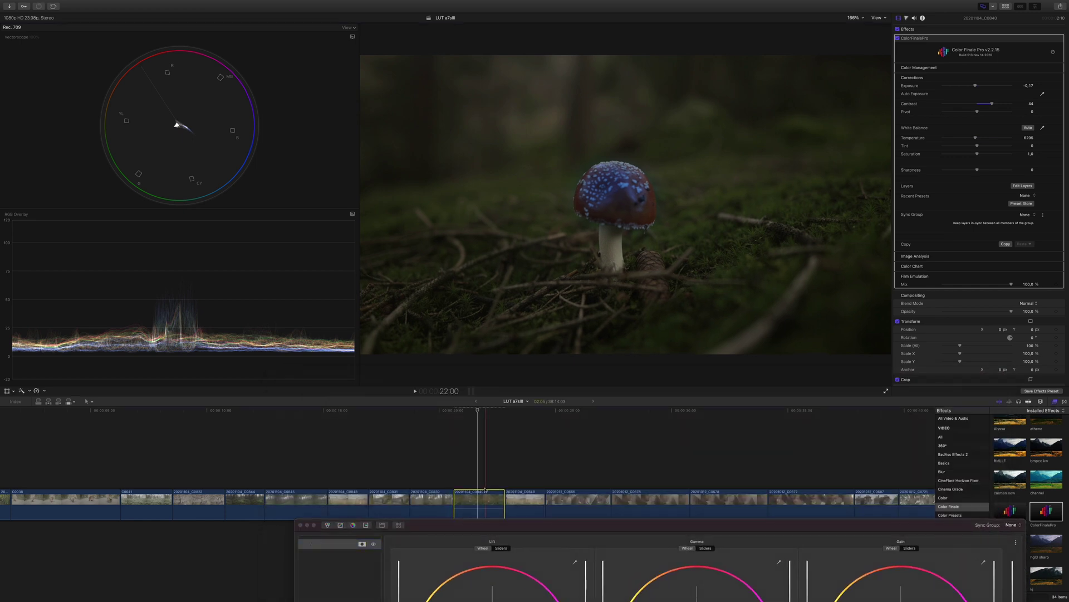